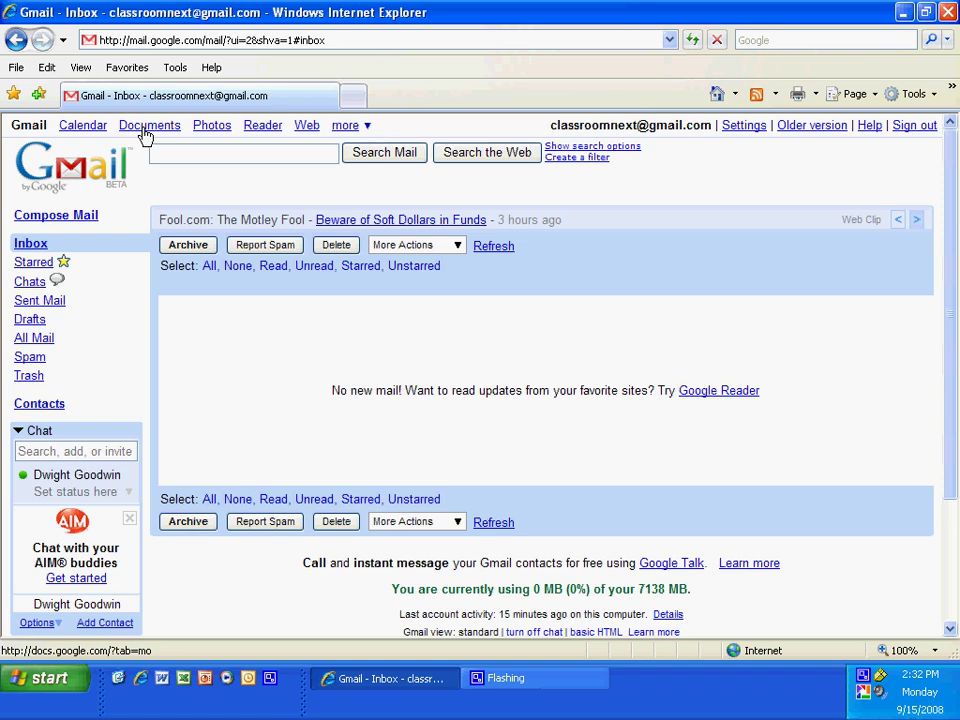
# Open Google Docs from Gmail in a maximized window and show the New menu.
pyautogui.click(143, 129)
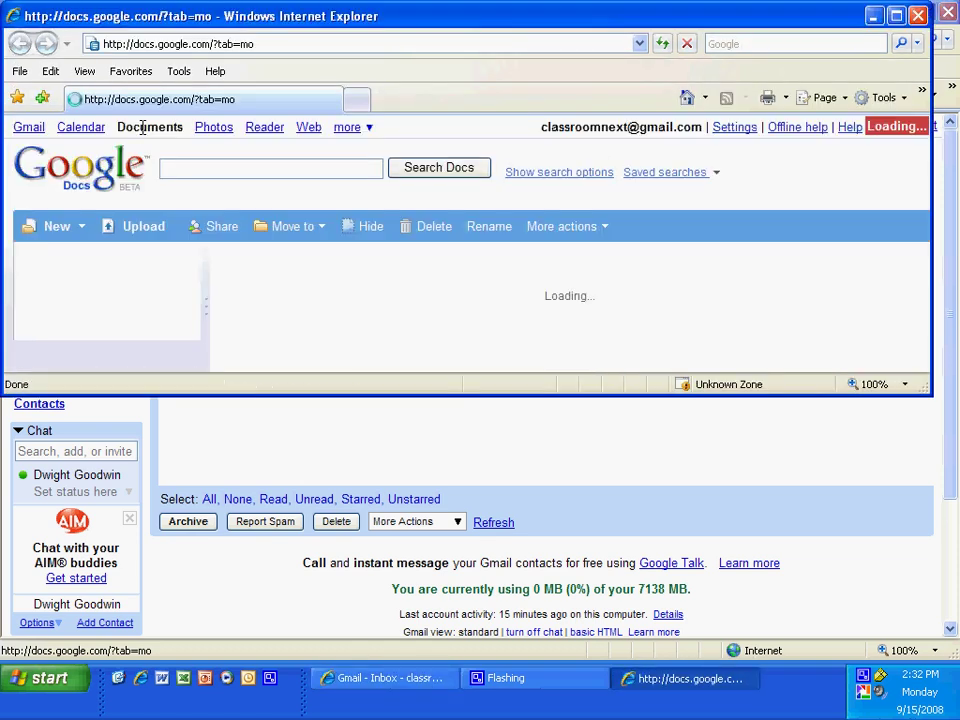
pyautogui.click(896, 16)
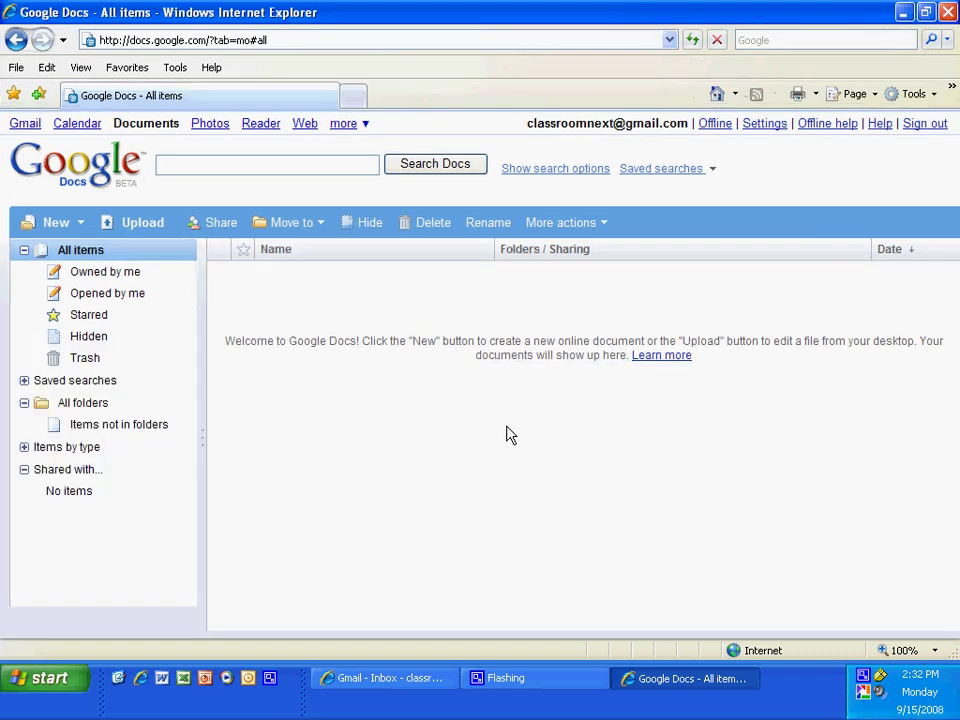
pyautogui.click(64, 228)
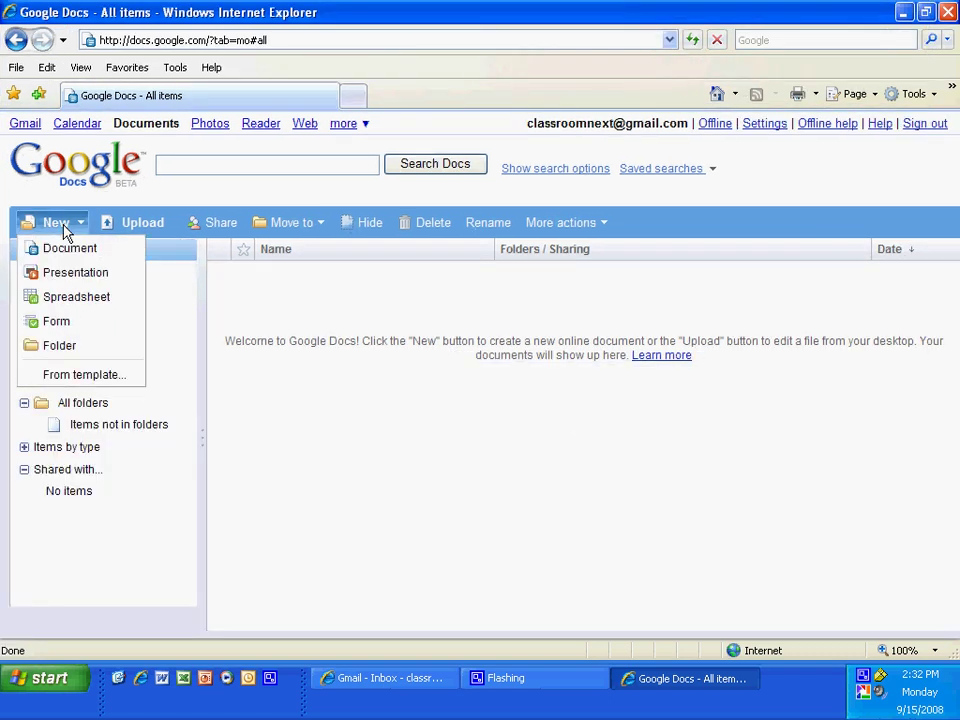
# Create a blank form in a maximized window and title it 'Civil War Quiz'.
pyautogui.click(73, 328)
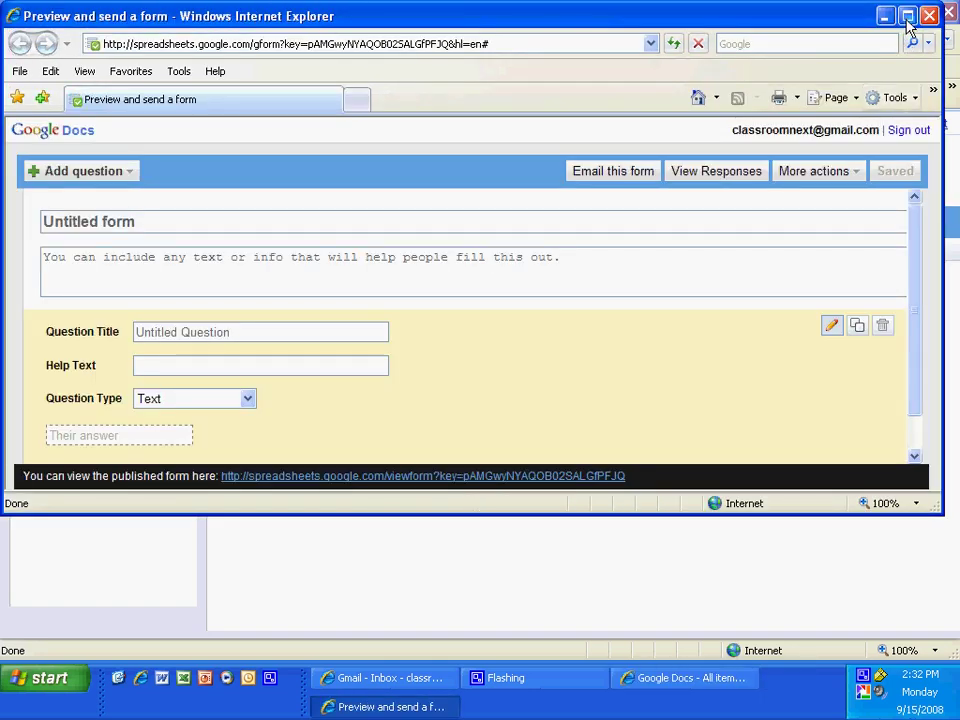
pyautogui.click(907, 15)
pyautogui.click(137, 216)
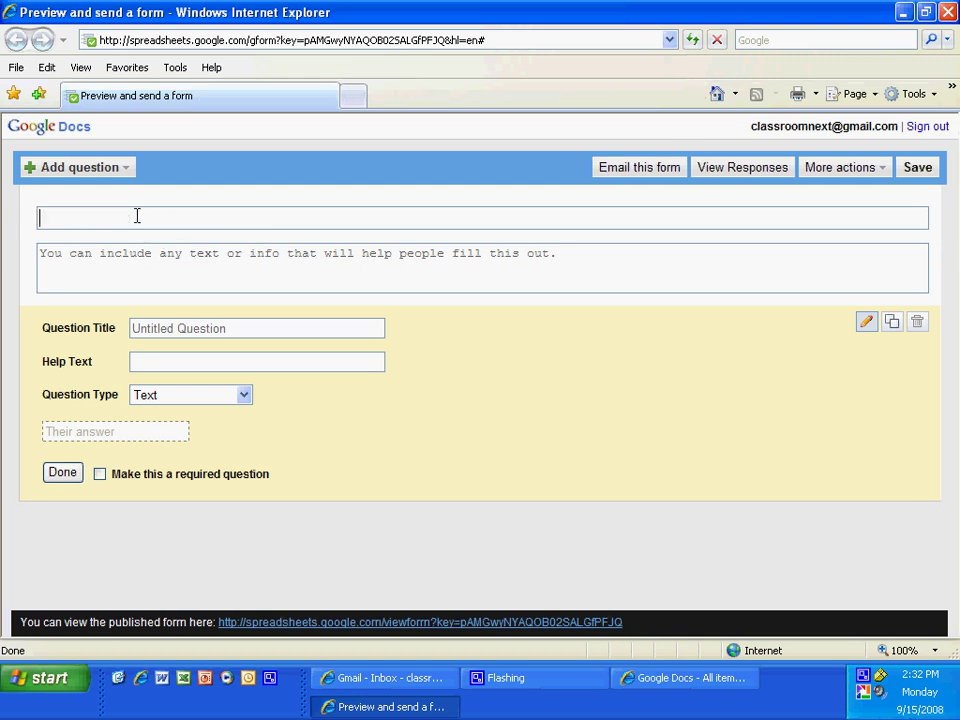
pyautogui.write('Civil War Quiz')
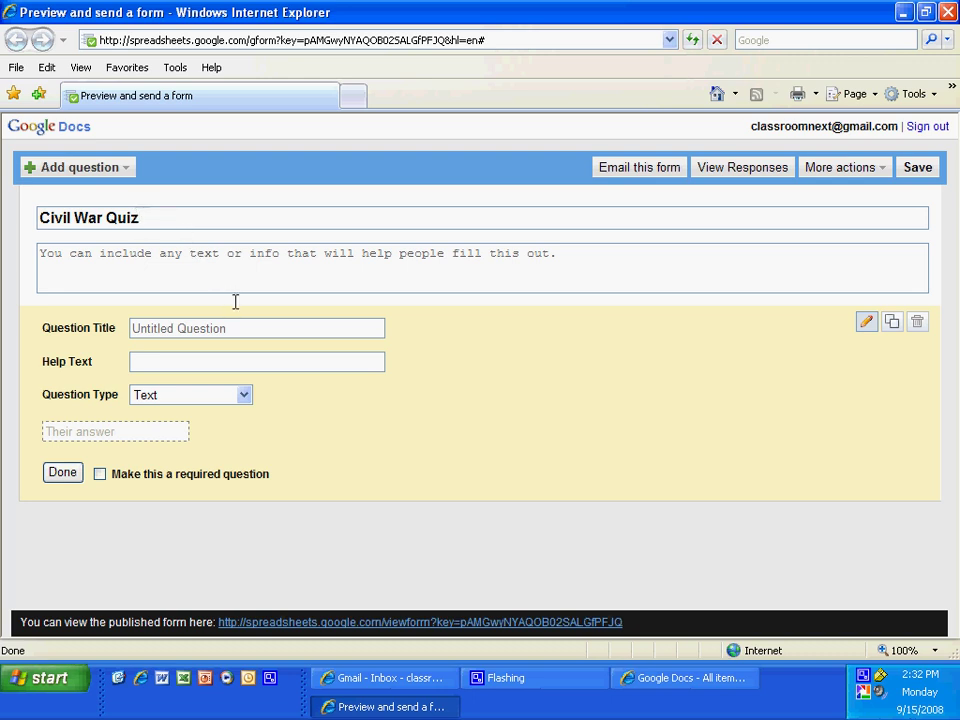
# Title the first question 'Name: (Last name first)' and make it required.
pyautogui.click(225, 329)
pyautogui.write('Name: (Last name first')
pyautogui.click(100, 474)
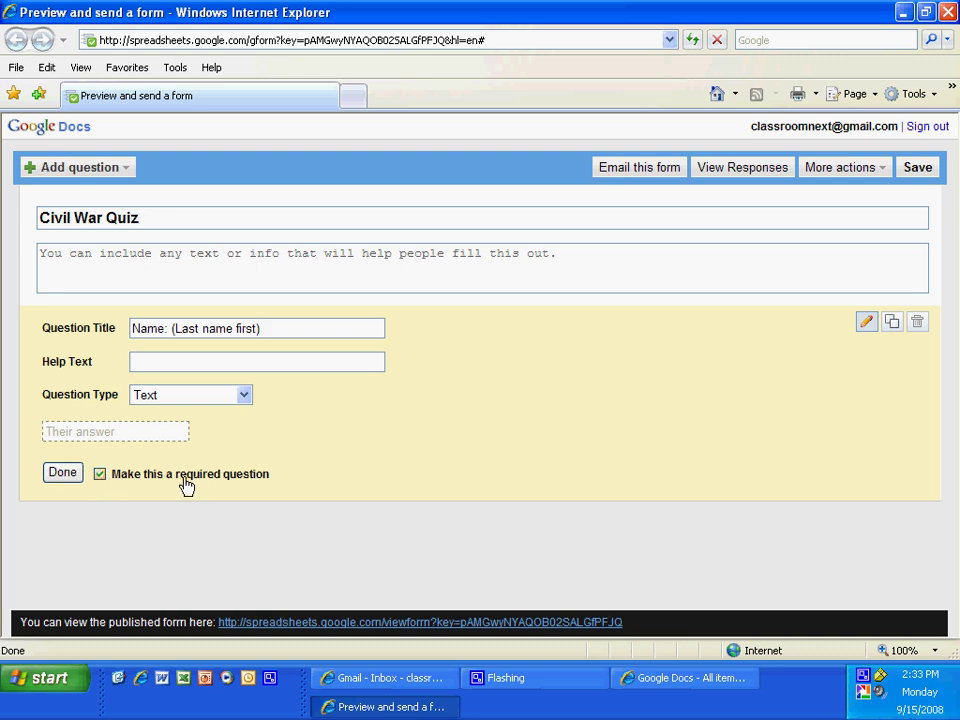
pyautogui.click(62, 474)
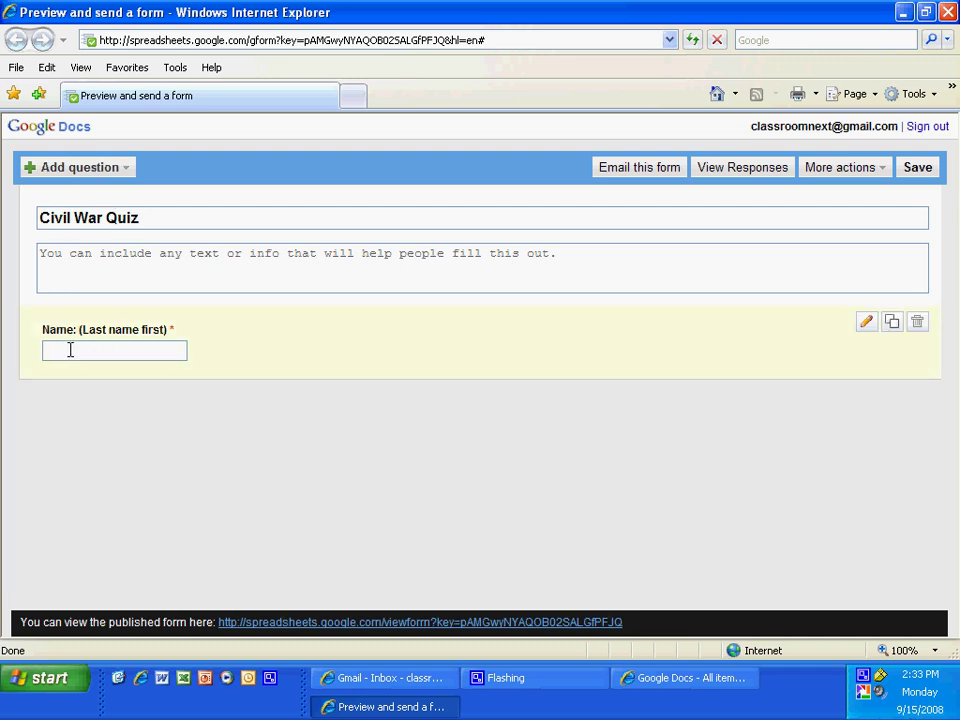
# Add a multiple-choice question titled 'Who was President during the Civil War?'.
pyautogui.click(73, 170)
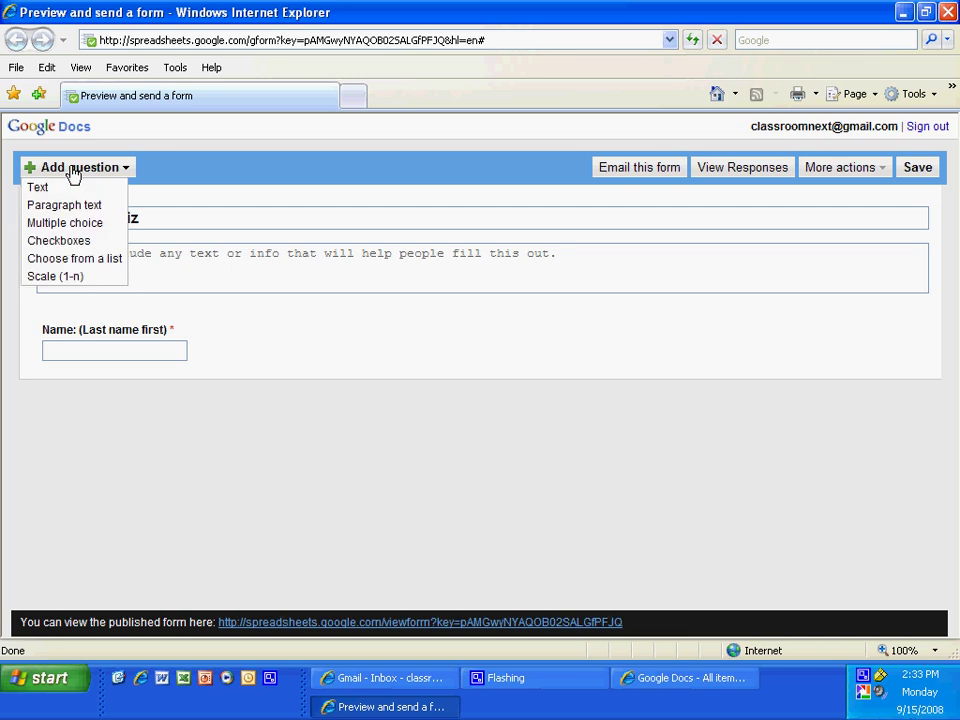
pyautogui.click(77, 232)
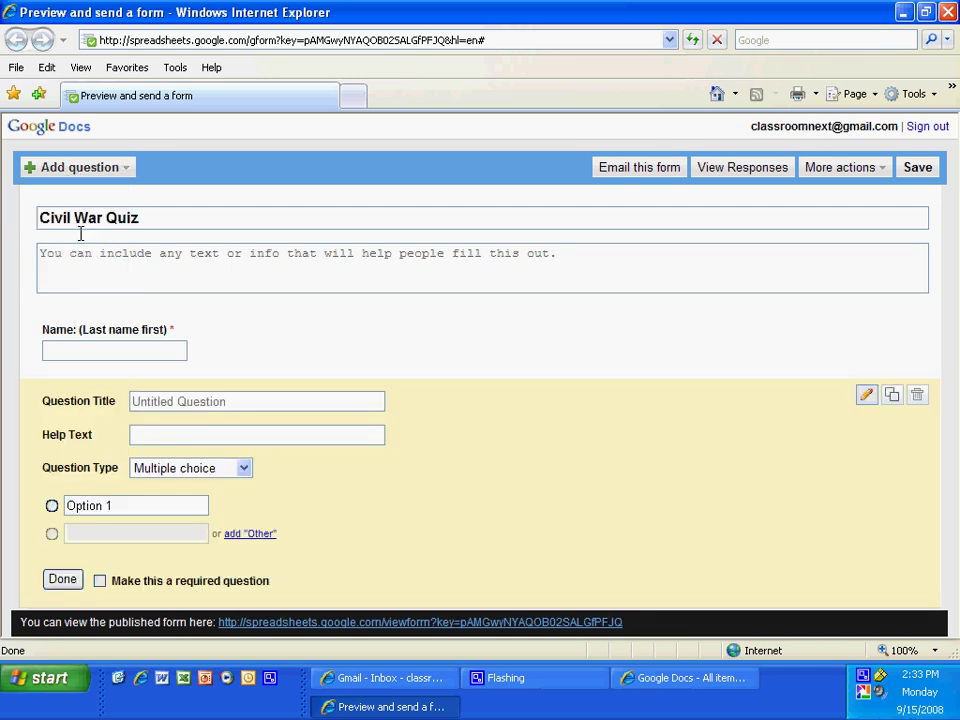
pyautogui.click(214, 401)
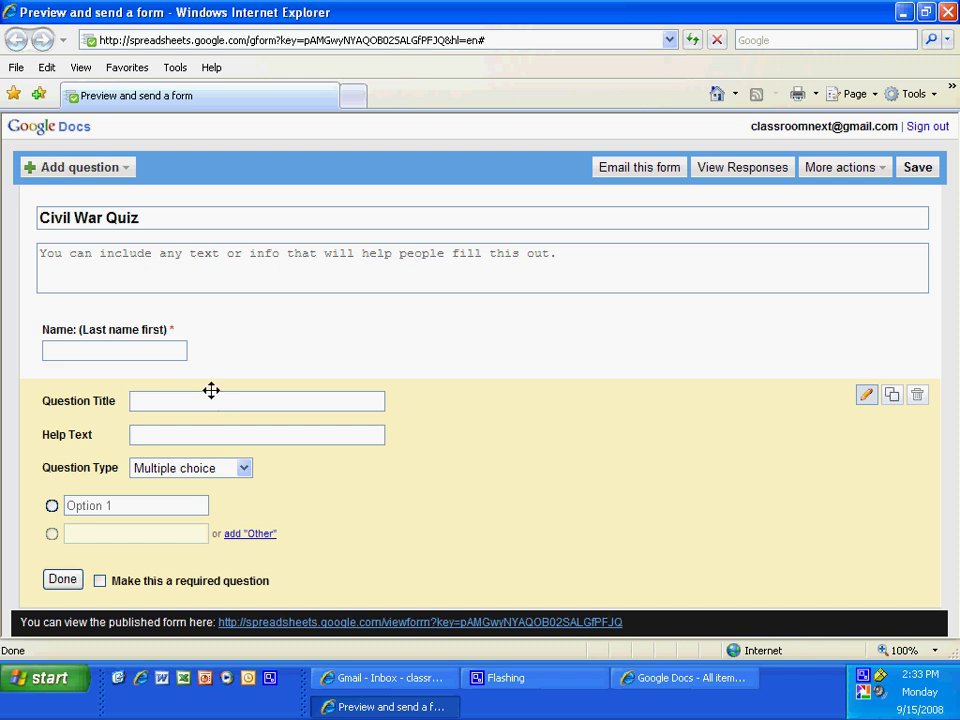
pyautogui.write('Who was pr')
pyautogui.press('BackSpace')
pyautogui.press('BackSpace')
pyautogui.write('President during')
pyautogui.press('BackSpace')
pyautogui.press('BackSpace')
pyautogui.write('ing the Civil')
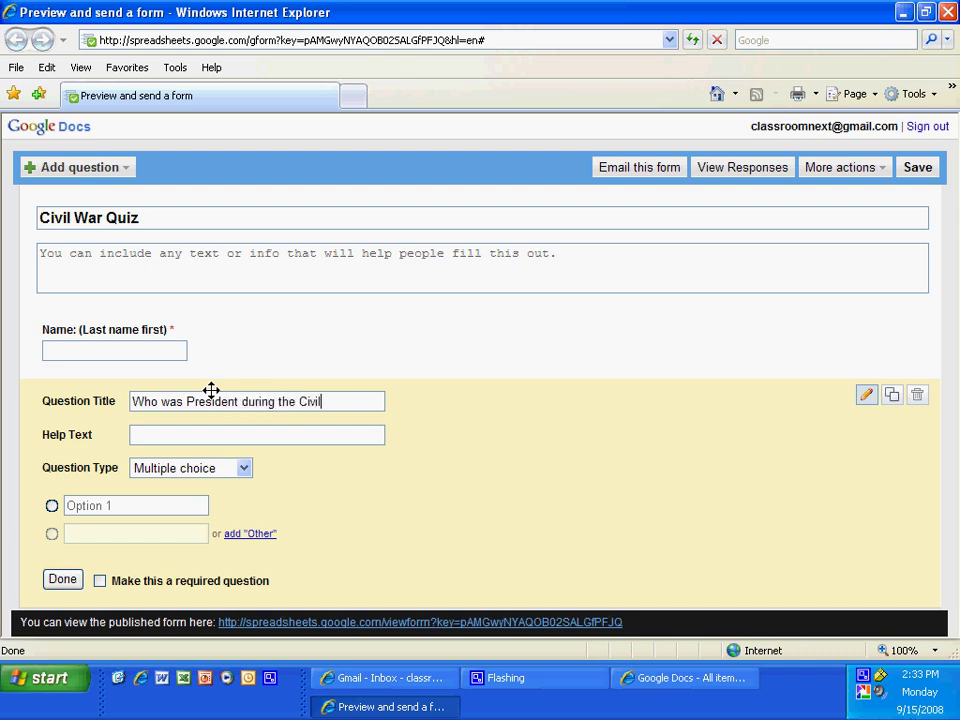
pyautogui.write(' Wa')
pyautogui.click(169, 434)
# Give it the choices Jefferson Davis, Abe Lincoln and US Grant.
pyautogui.click(114, 505)
pyautogui.write('Je')
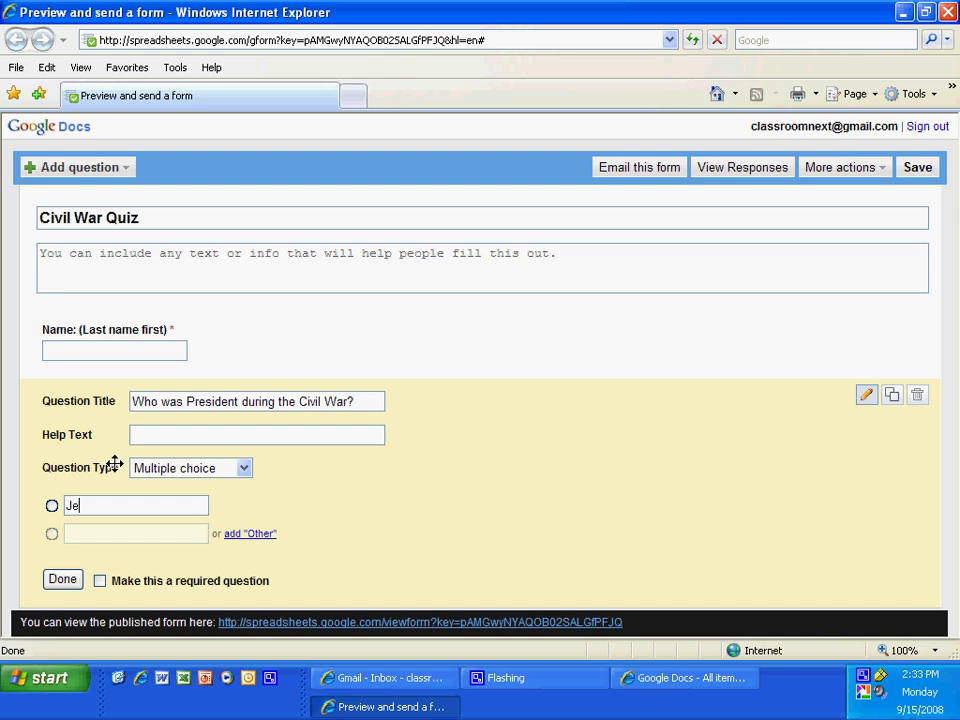
pyautogui.write('fferson Davis')
pyautogui.click(108, 533)
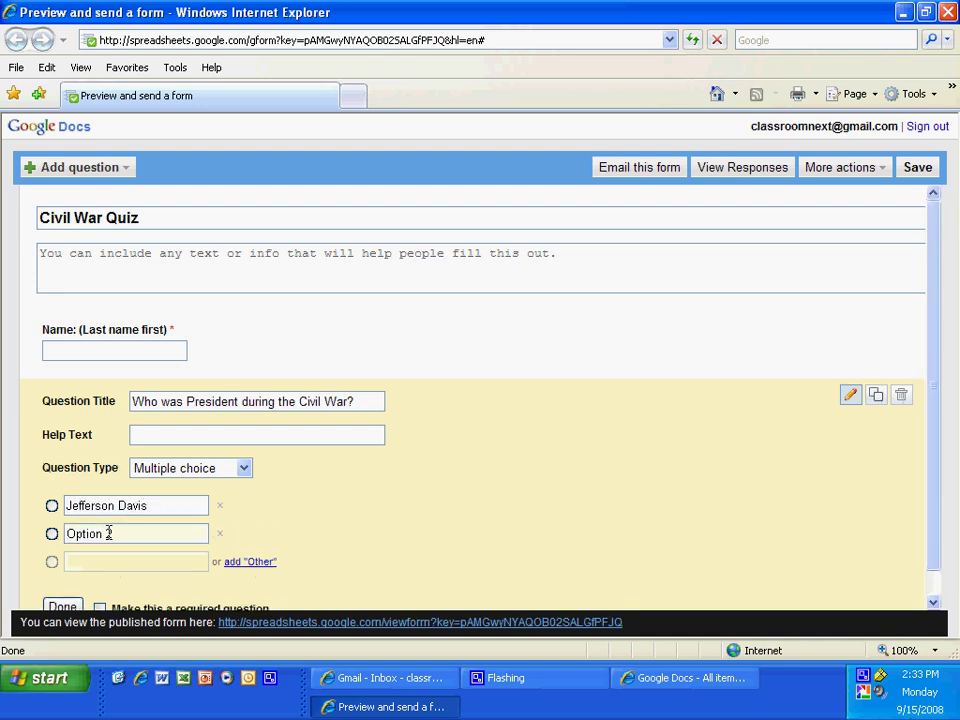
pyautogui.write('Abe Lincoln')
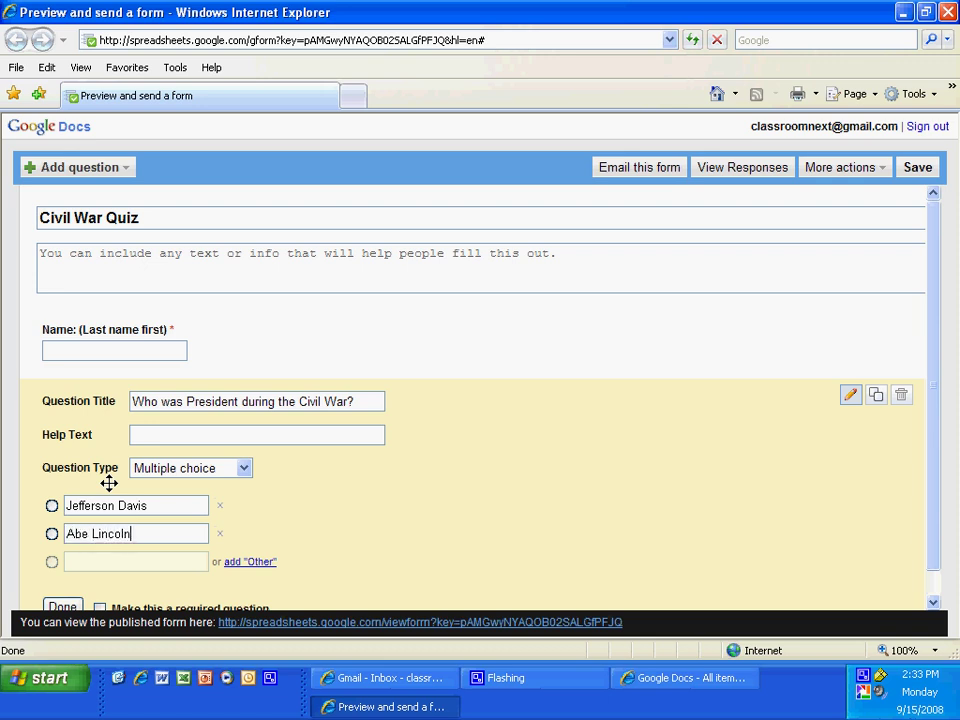
pyautogui.click(122, 561)
pyautogui.doubleClick(160, 563)
pyautogui.tripleClick(160, 563)
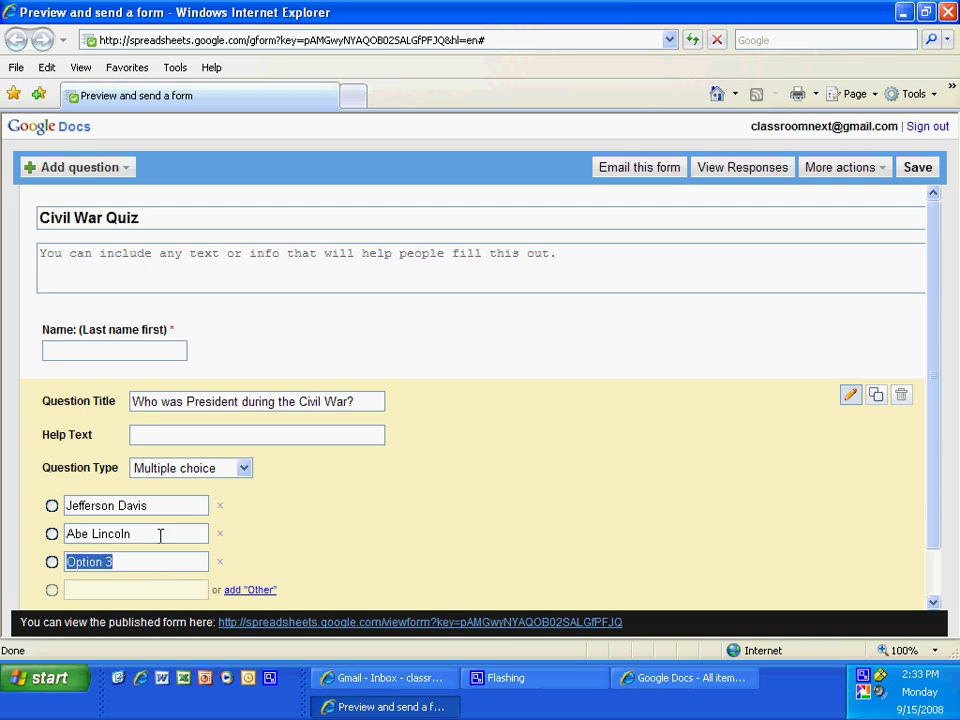
pyautogui.write('US Gran')
pyautogui.write('g')
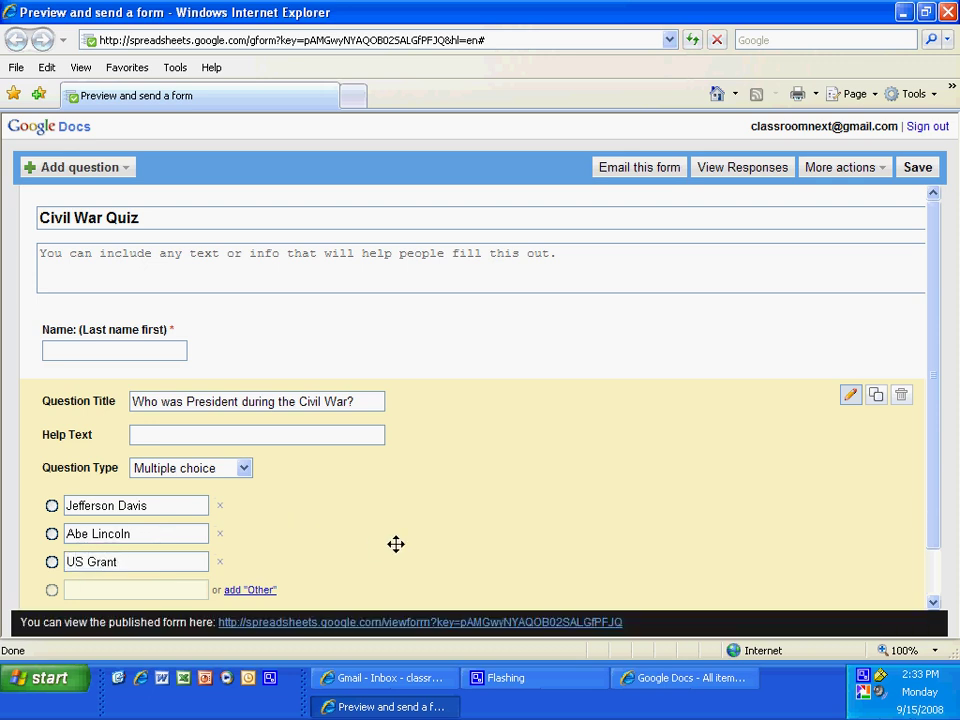
pyautogui.scroll(-1, 380, 540)
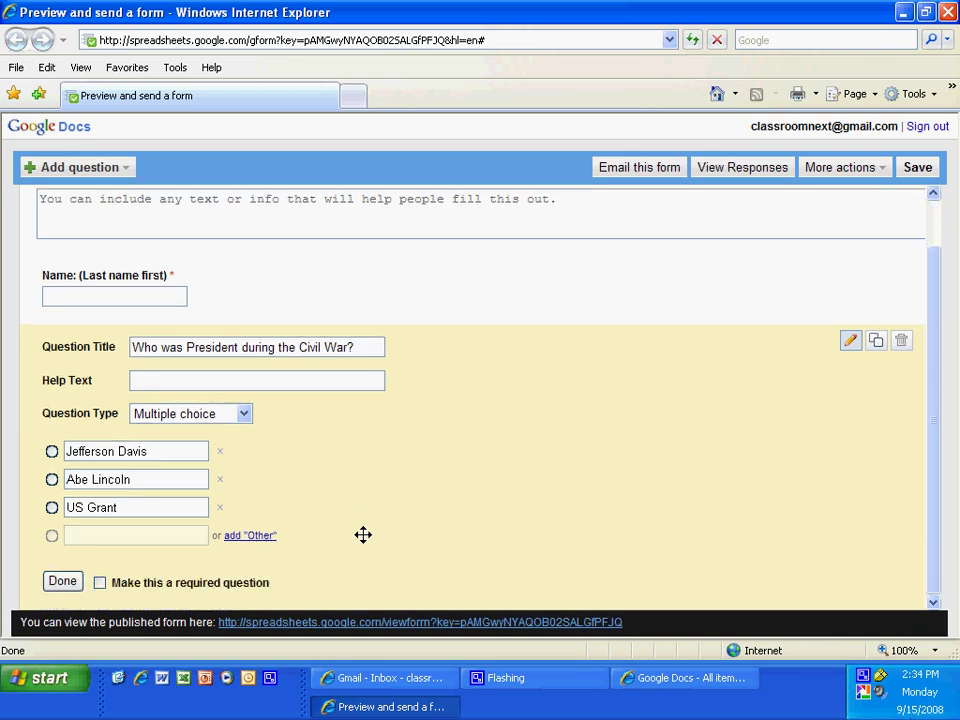
pyautogui.click(60, 582)
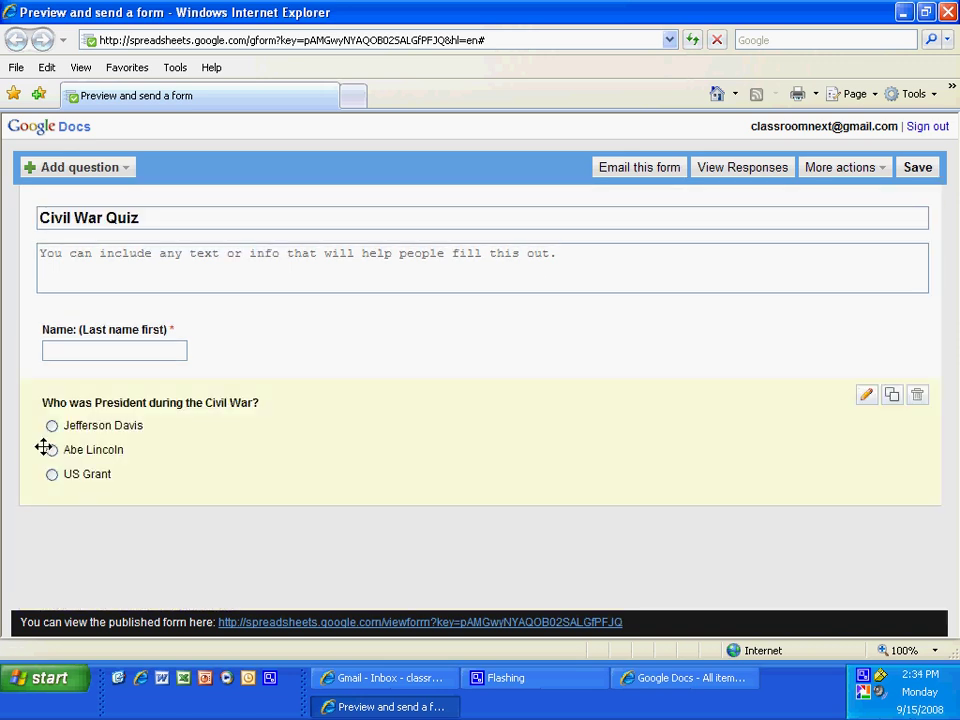
# Add a checkboxes question 'List the names of the USA during the Civil War.' with help text 'check all that apply'.
pyautogui.click(81, 170)
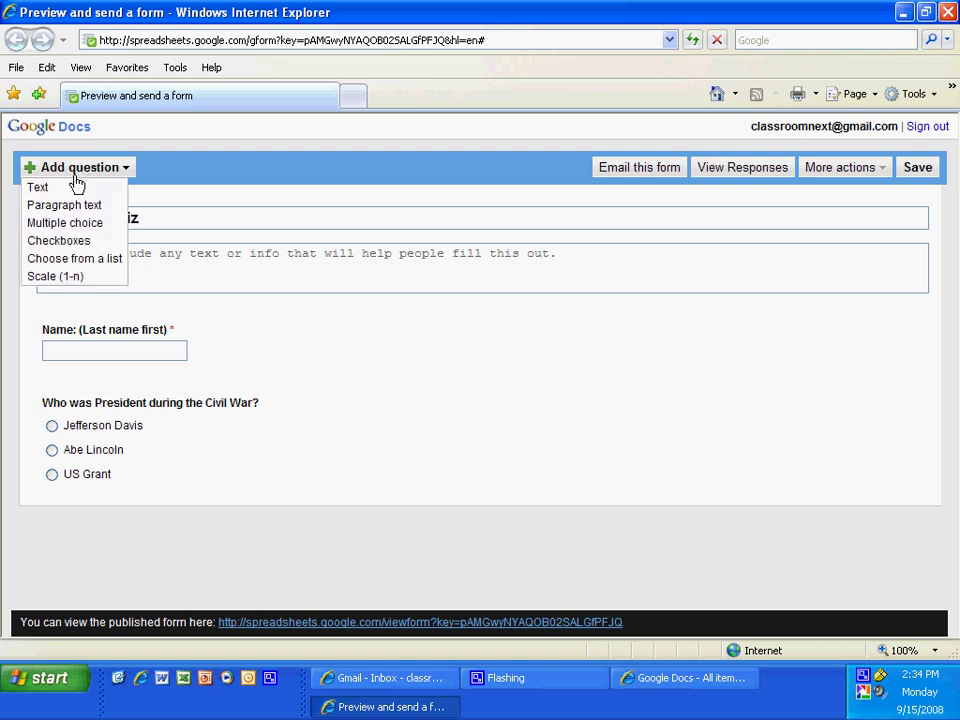
pyautogui.click(83, 247)
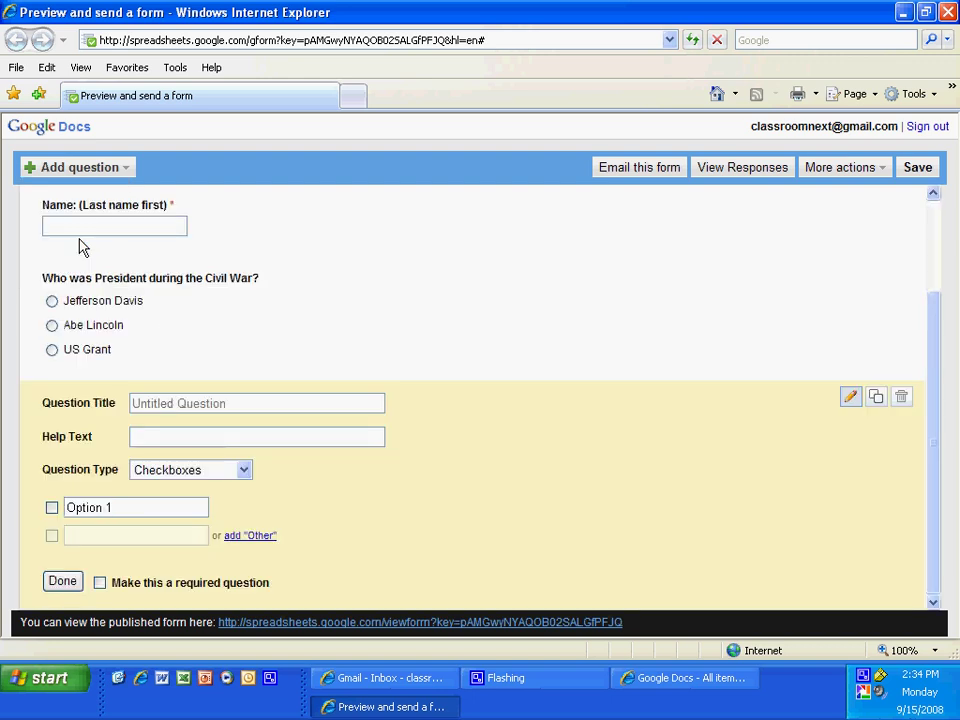
pyautogui.click(235, 402)
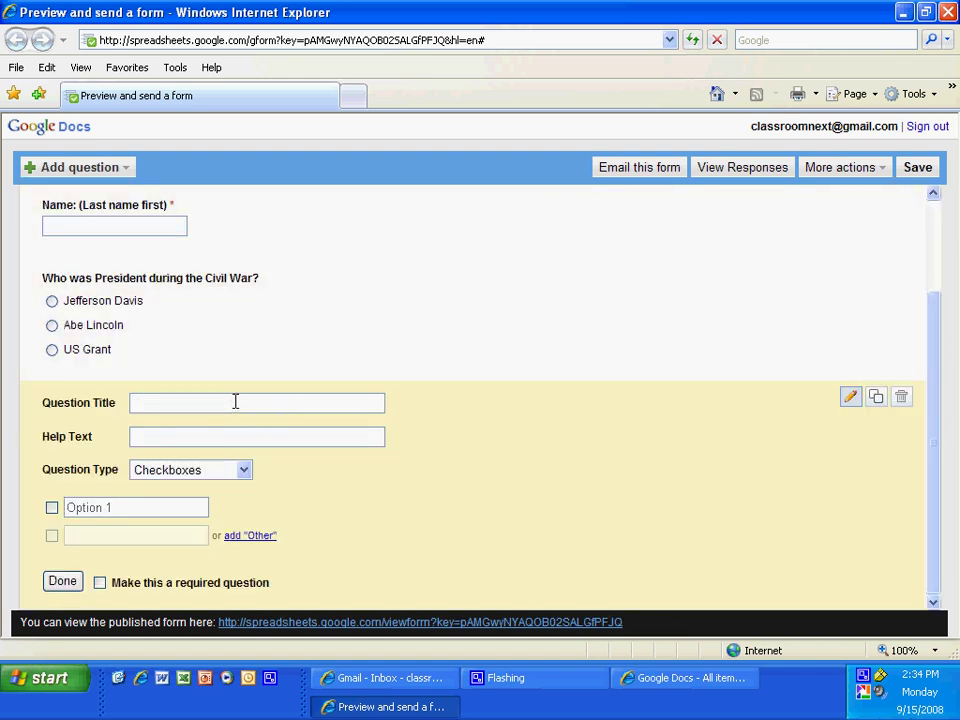
pyautogui.write('List the names of the USA during')
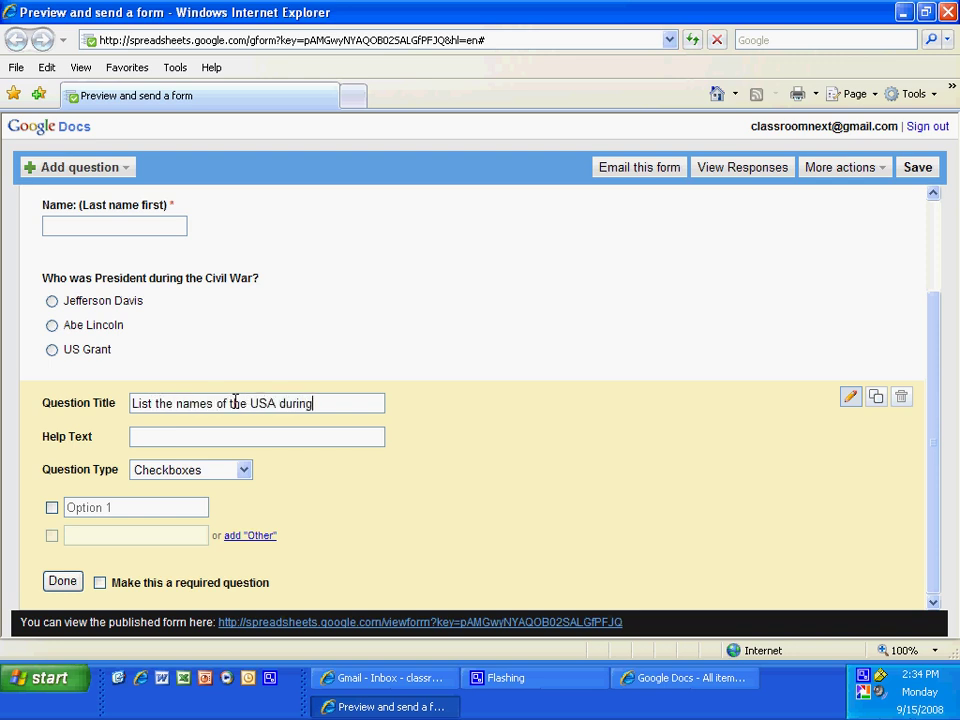
pyautogui.write(' the Civil War')
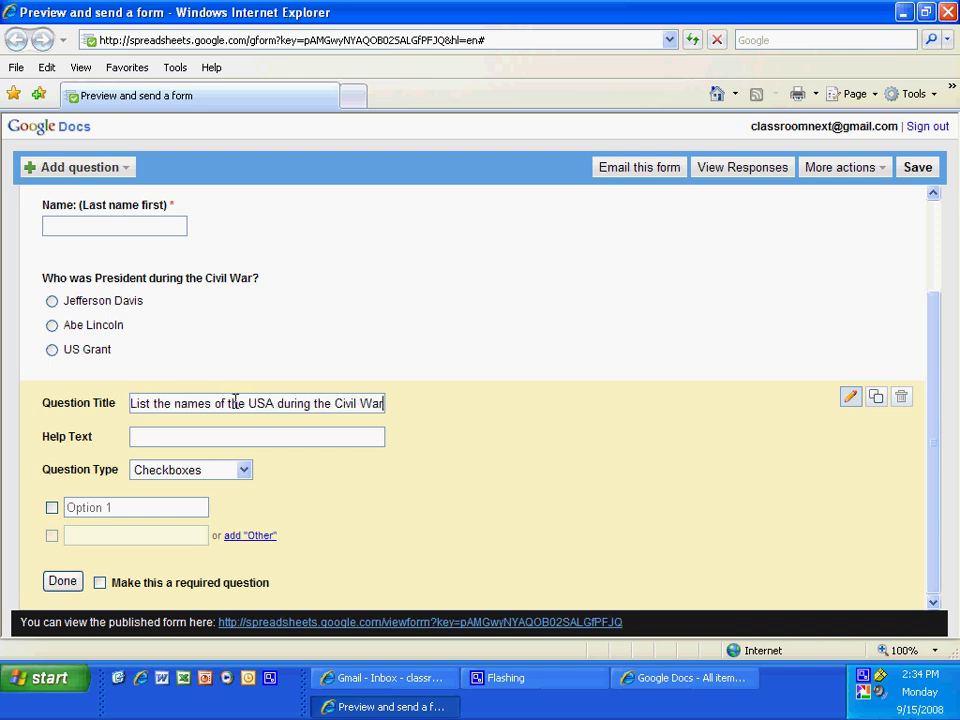
pyautogui.write('.')
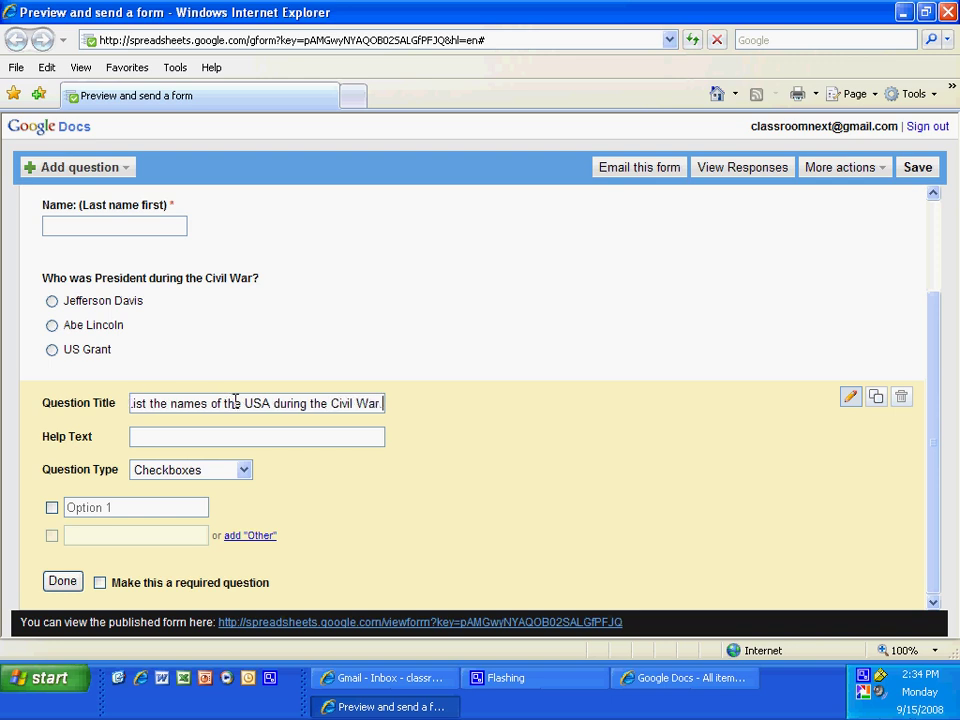
pyautogui.click(163, 435)
pyautogui.write('check all that apply')
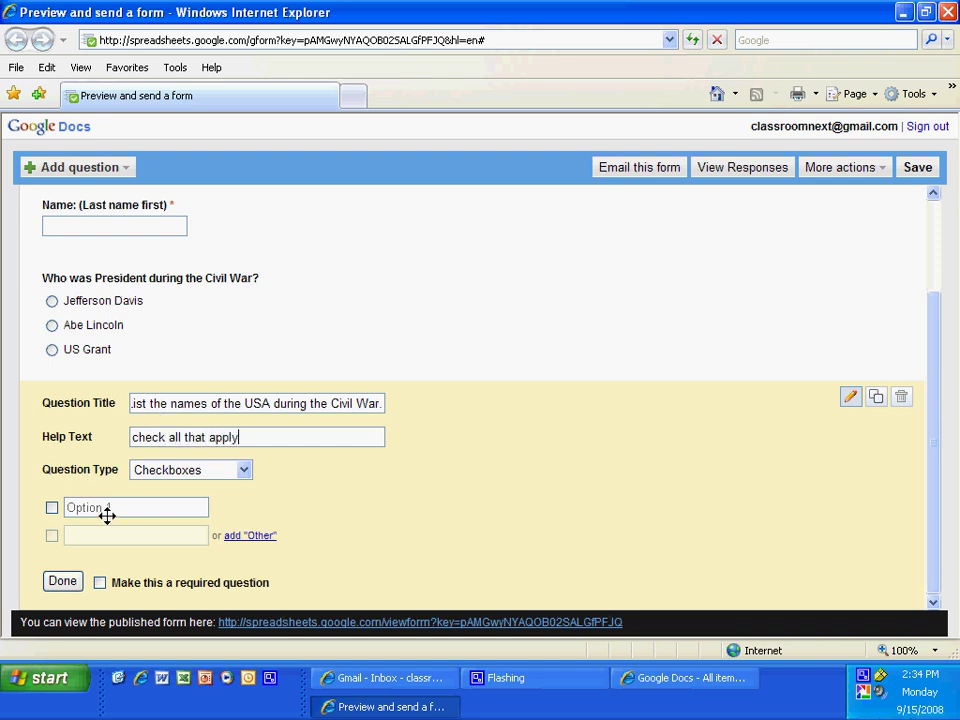
# Enter the first two checkbox choices, The North and The South.
pyautogui.click(109, 509)
pyautogui.write('The North')
pyautogui.click(112, 531)
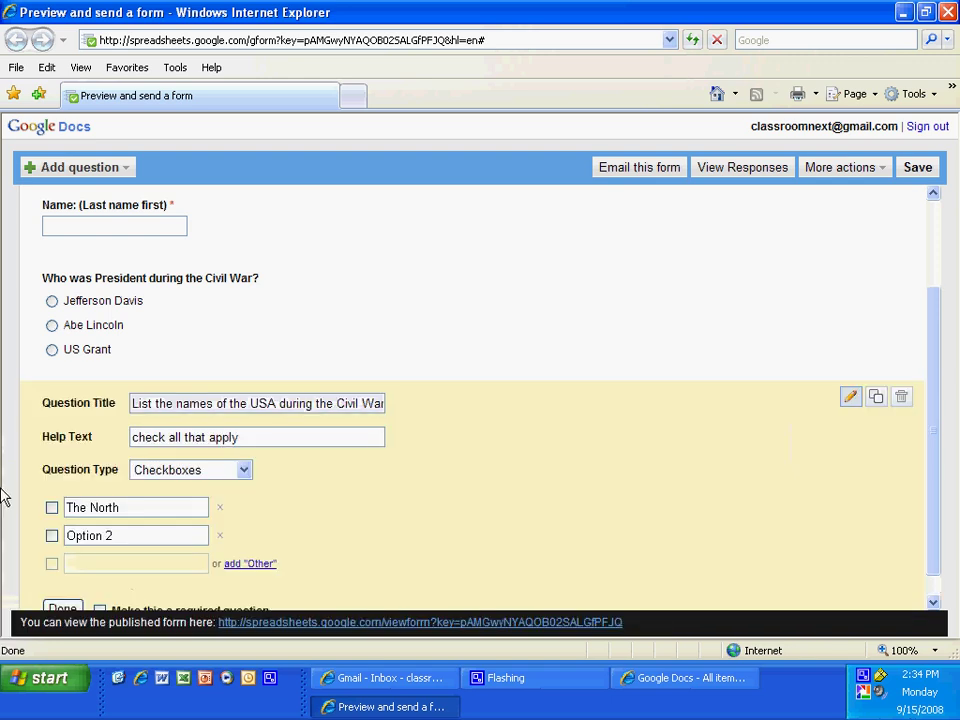
pyautogui.click(109, 536)
pyautogui.write('the')
pyautogui.press('BackSpace')
pyautogui.press('BackSpace')
pyautogui.press('BackSpace')
pyautogui.press('BackSpace')
pyautogui.write('The South')
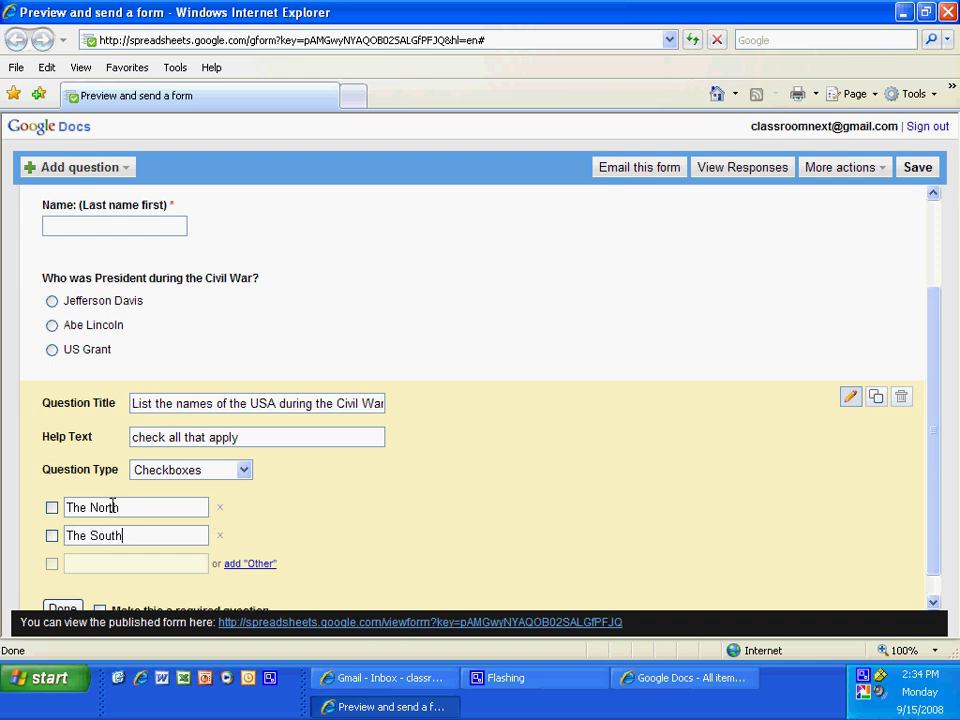
# Replace the remaining placeholders with The Yankees, The Rebels and The Union.
pyautogui.scroll(-1, 109, 507)
pyautogui.click(109, 536)
pyautogui.tripleClick(109, 536)
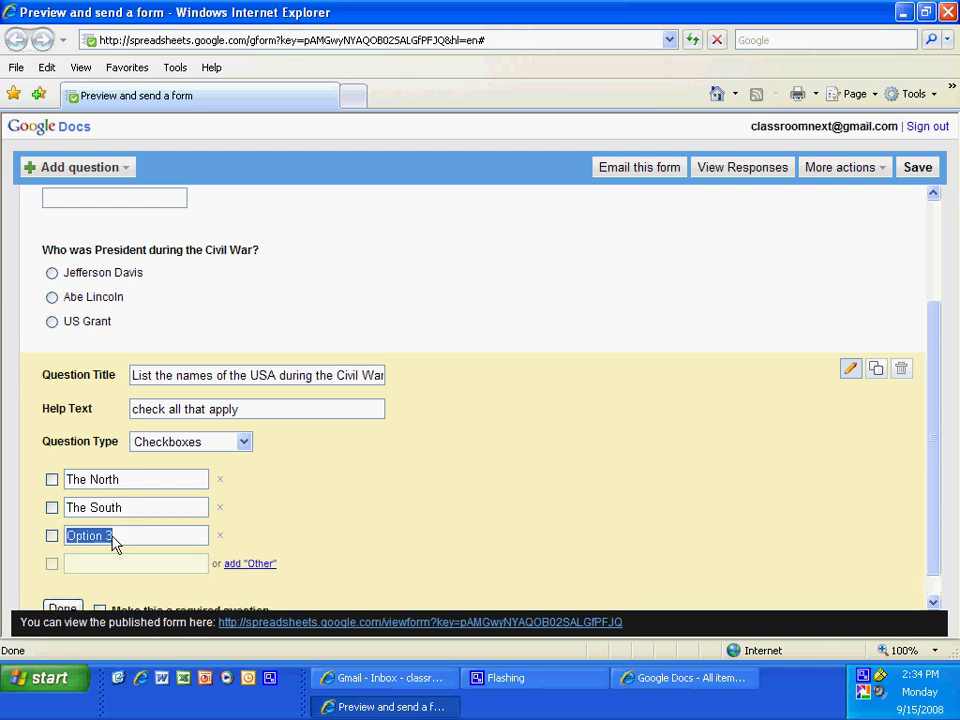
pyautogui.write('The ')
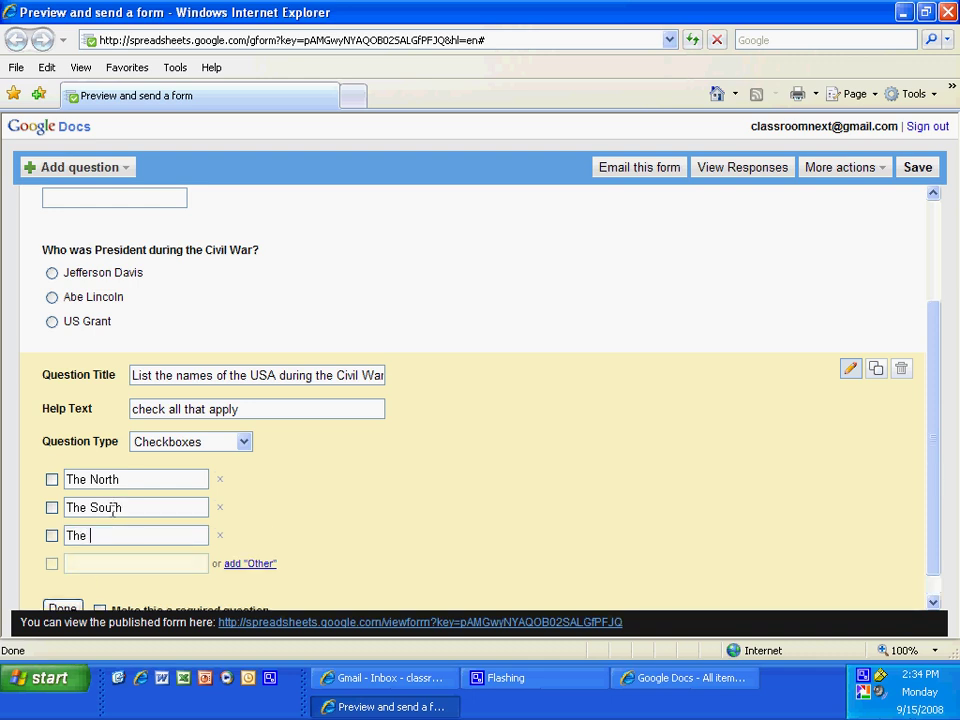
pyautogui.write('Yankees')
pyautogui.click(129, 563)
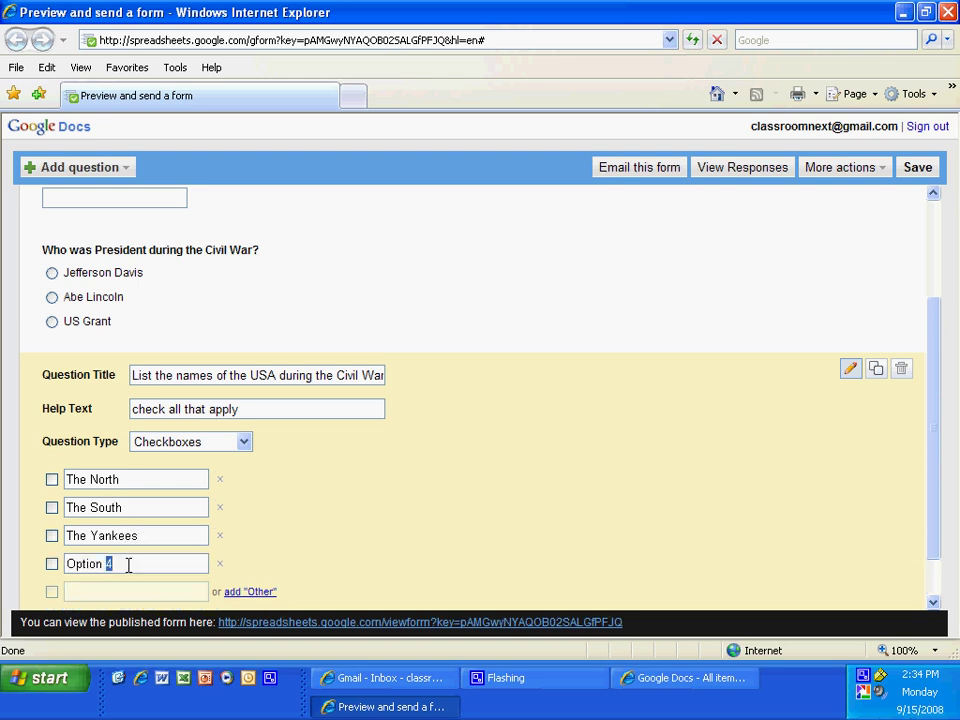
pyautogui.tripleClick(129, 565)
pyautogui.write('The Rebels')
pyautogui.scroll(-1, 140, 528)
pyautogui.click(127, 536)
pyautogui.tripleClick(127, 536)
pyautogui.write('The ')
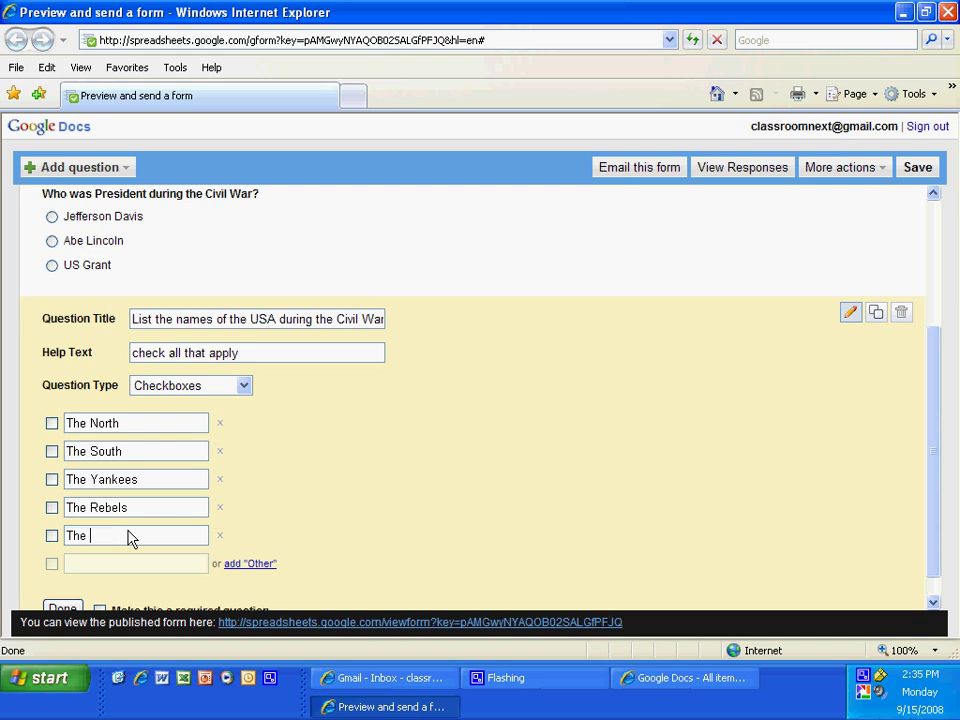
pyautogui.write('uUnion')
pyautogui.scroll(-1, 96, 567)
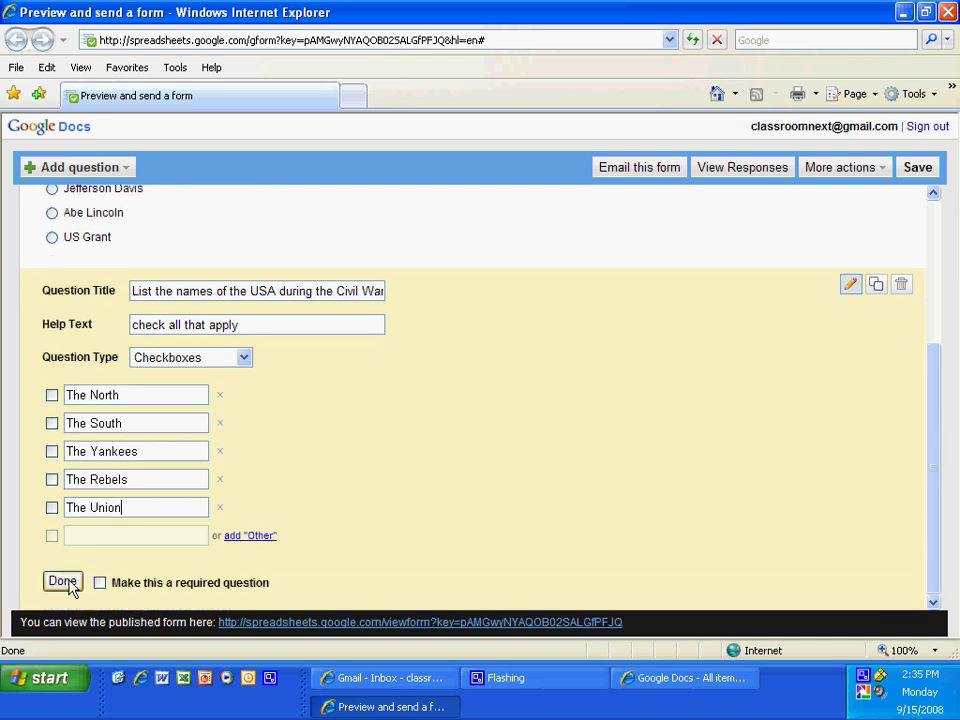
pyautogui.click(64, 582)
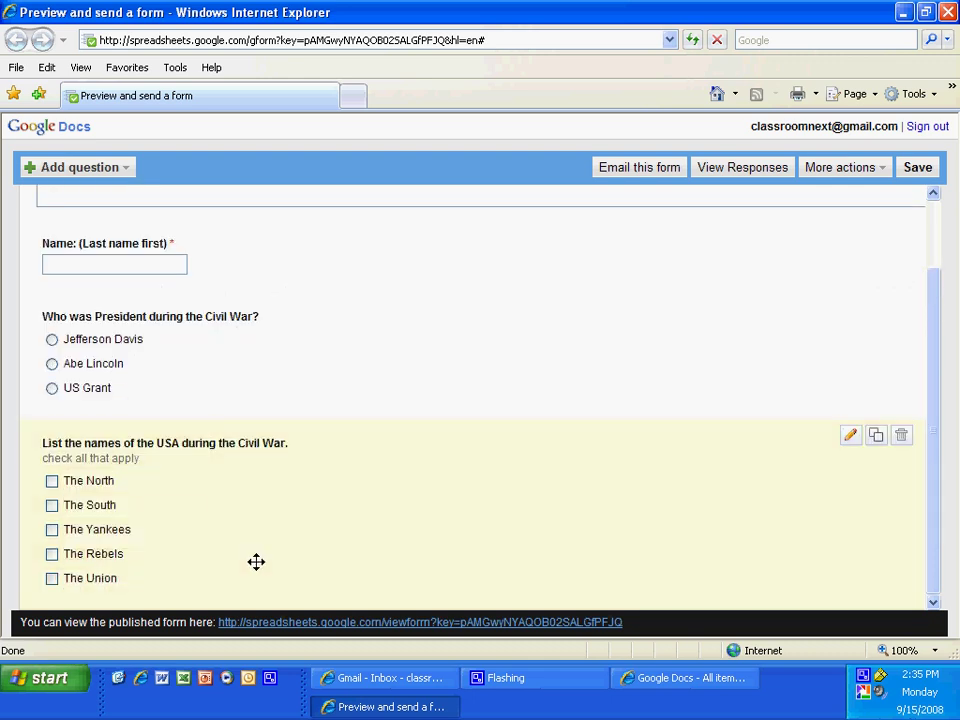
# Add a paragraph text question asking for a detailed description of the Battle of Vicksburg.
pyautogui.scroll(2, 272, 547)
pyautogui.scroll(1, 272, 547)
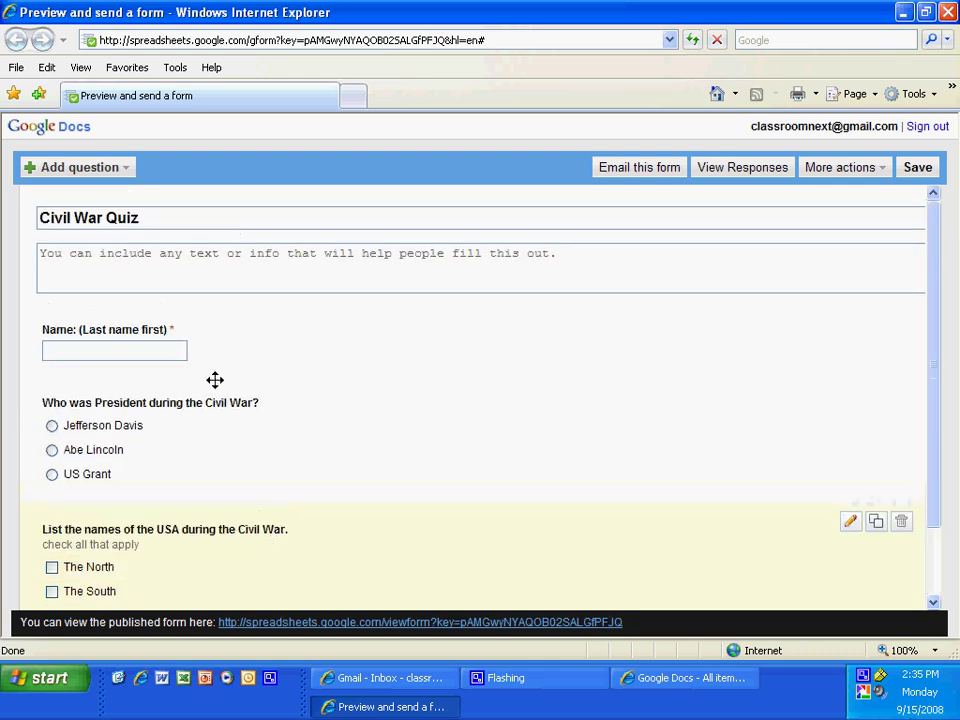
pyautogui.click(77, 169)
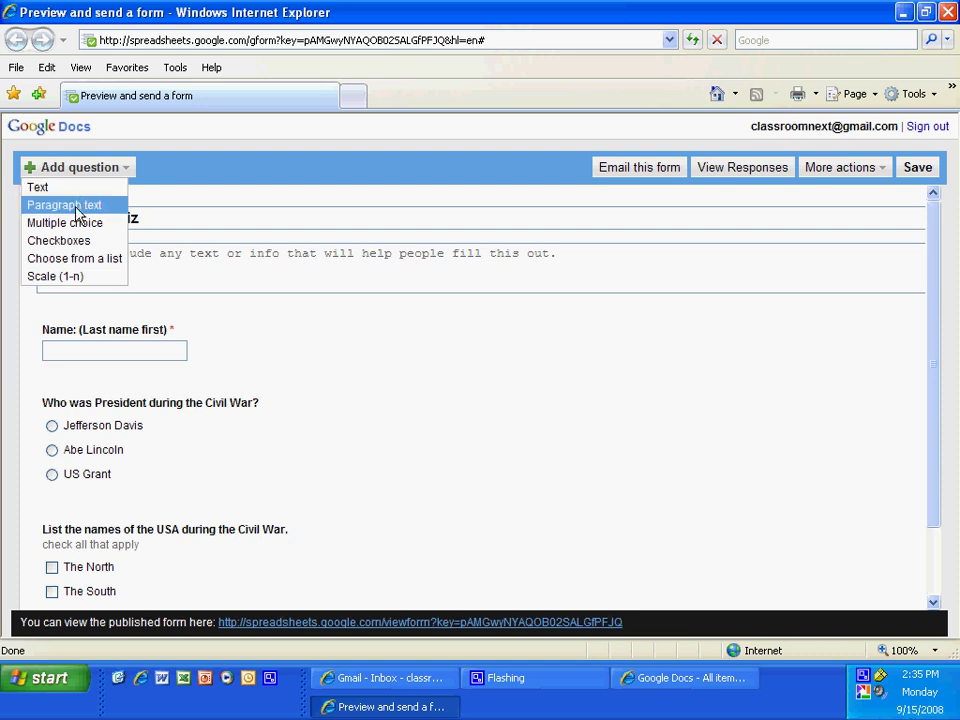
pyautogui.click(77, 212)
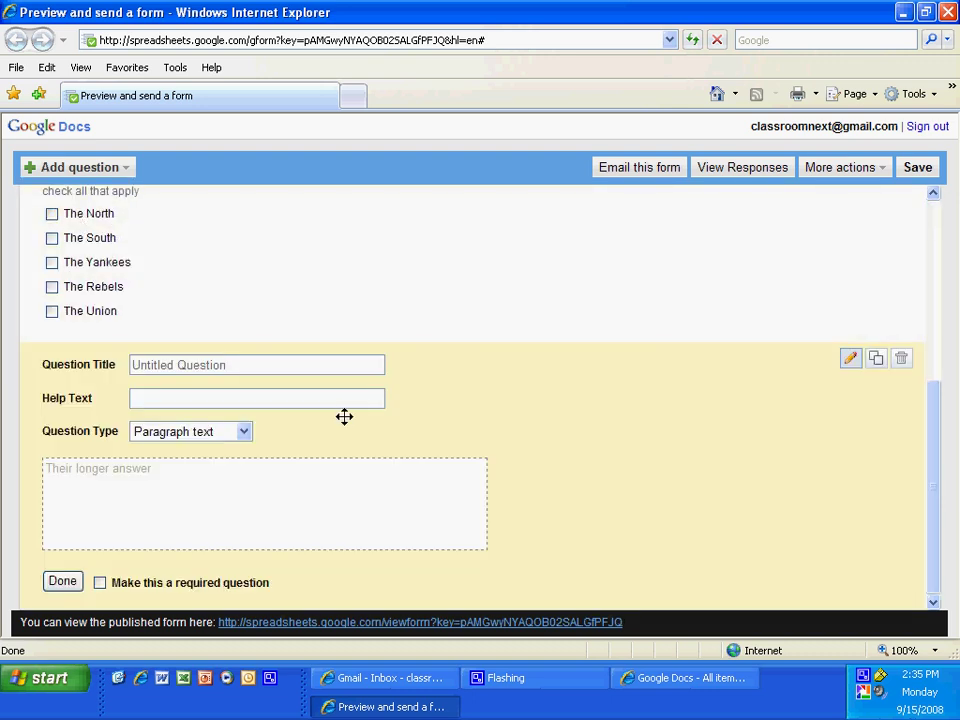
pyautogui.click(235, 365)
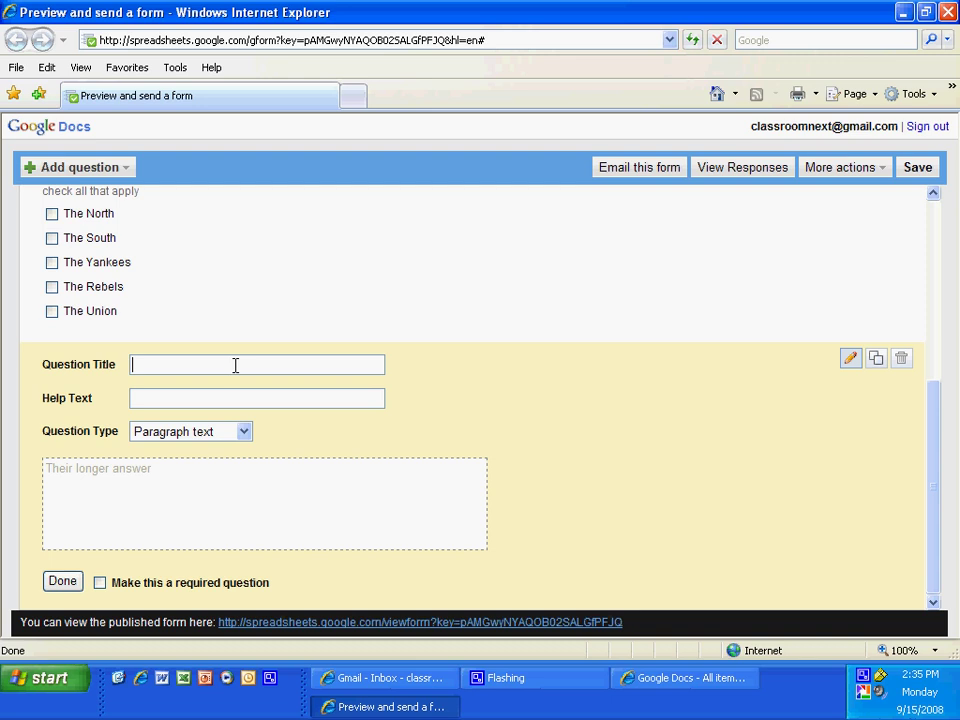
pyautogui.write('Wir')
pyautogui.write('ite a detai')
pyautogui.write('led di')
pyautogui.write('scription ')
pyautogui.write('of the B')
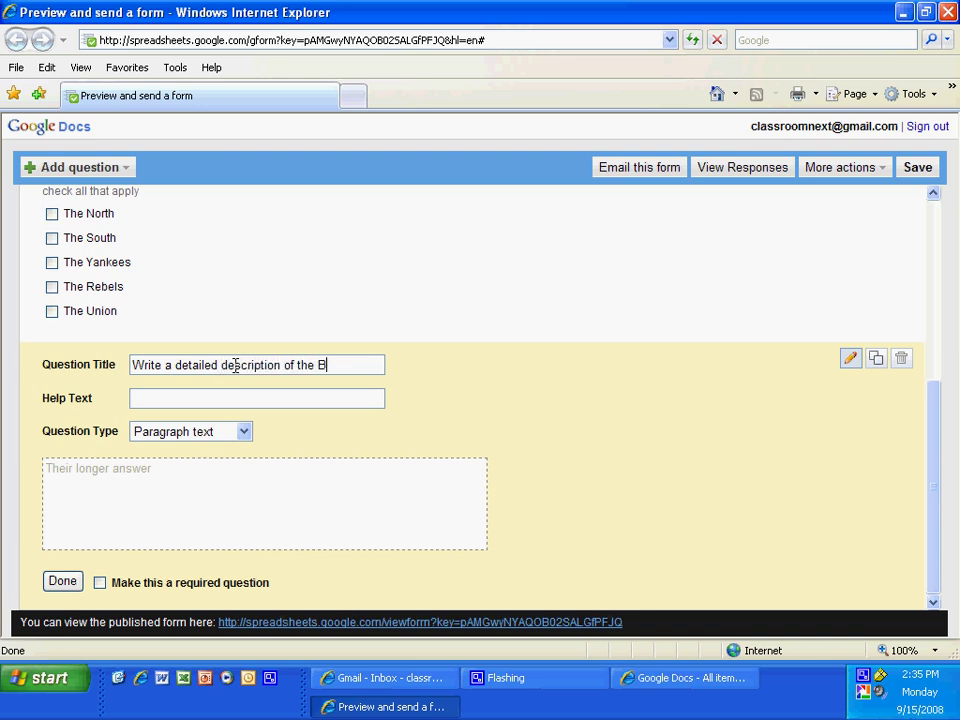
pyautogui.write('attle of Vicks')
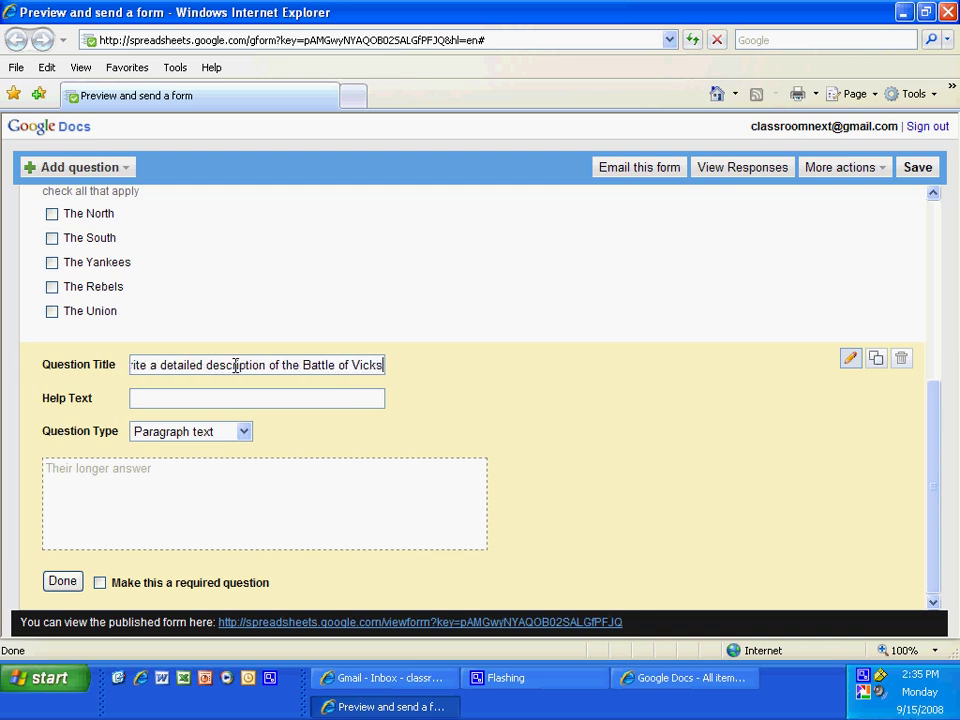
pyautogui.write('burg.')
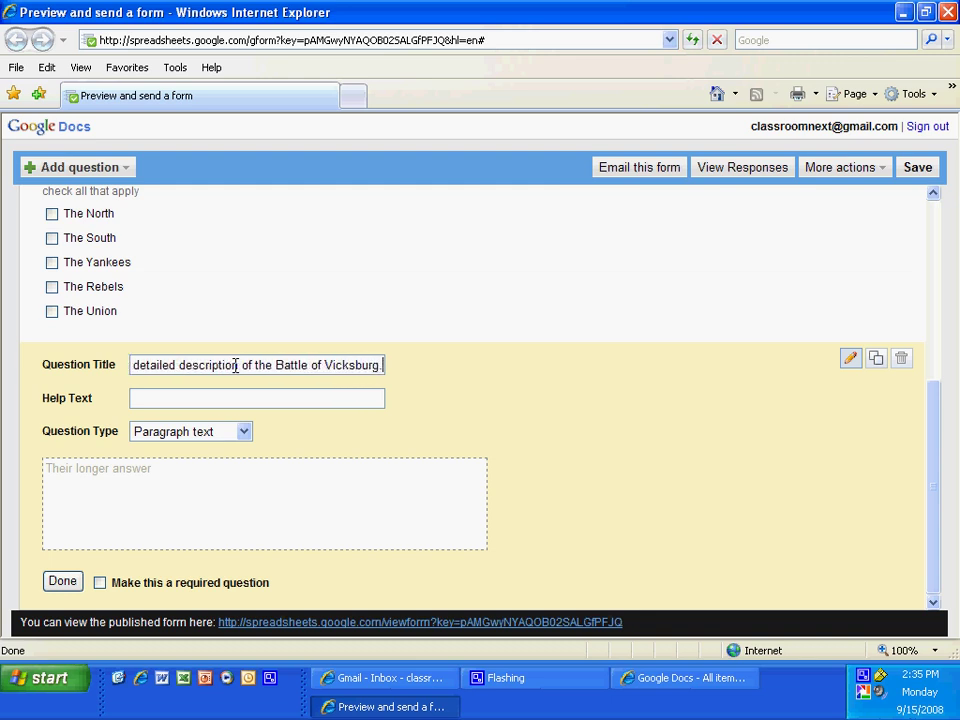
# Give it the help text 'Must be atleast a paragraph' and finish the question.
pyautogui.click(168, 402)
pyautogui.write('Must be atleast a paragraph')
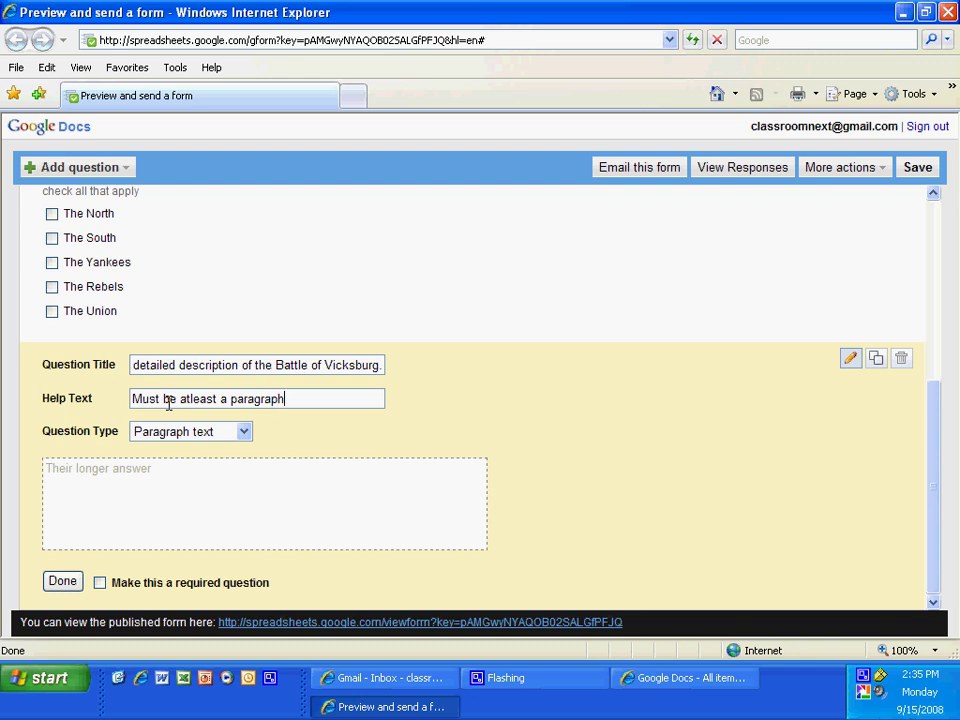
pyautogui.click(63, 582)
pyautogui.scroll(5, 270, 515)
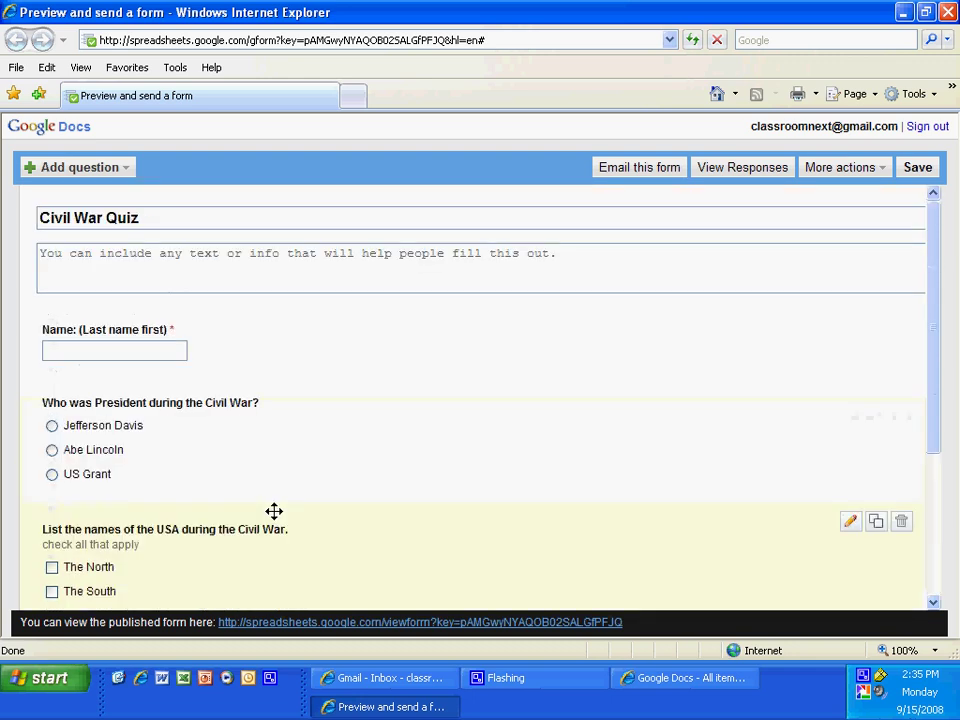
pyautogui.scroll(-1, 556, 316)
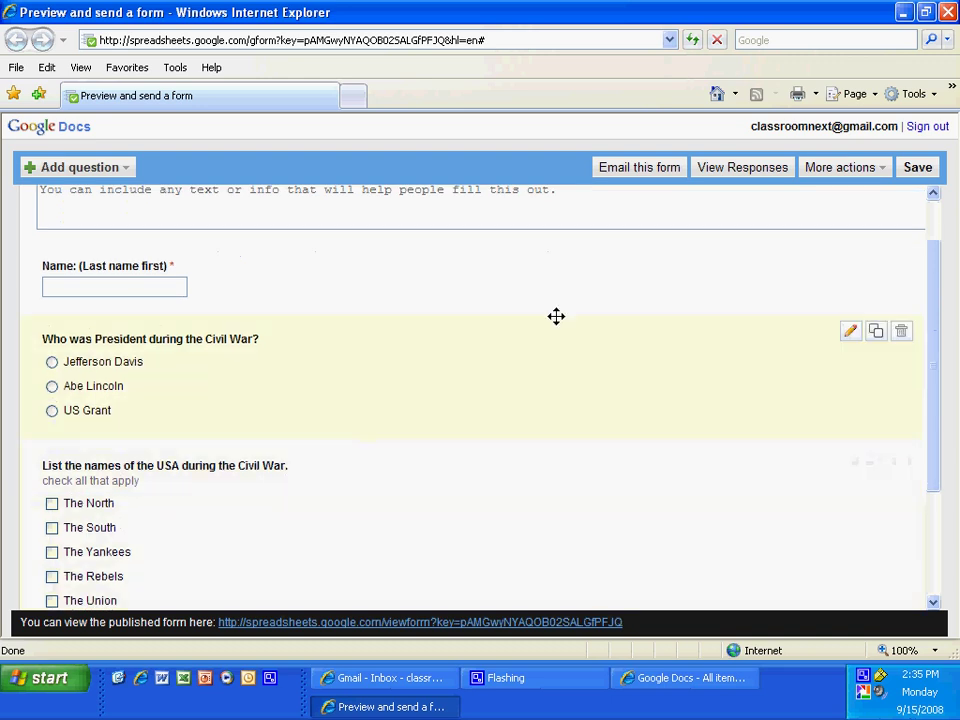
# Save the quiz and open the published form in a maximized window.
pyautogui.click(916, 168)
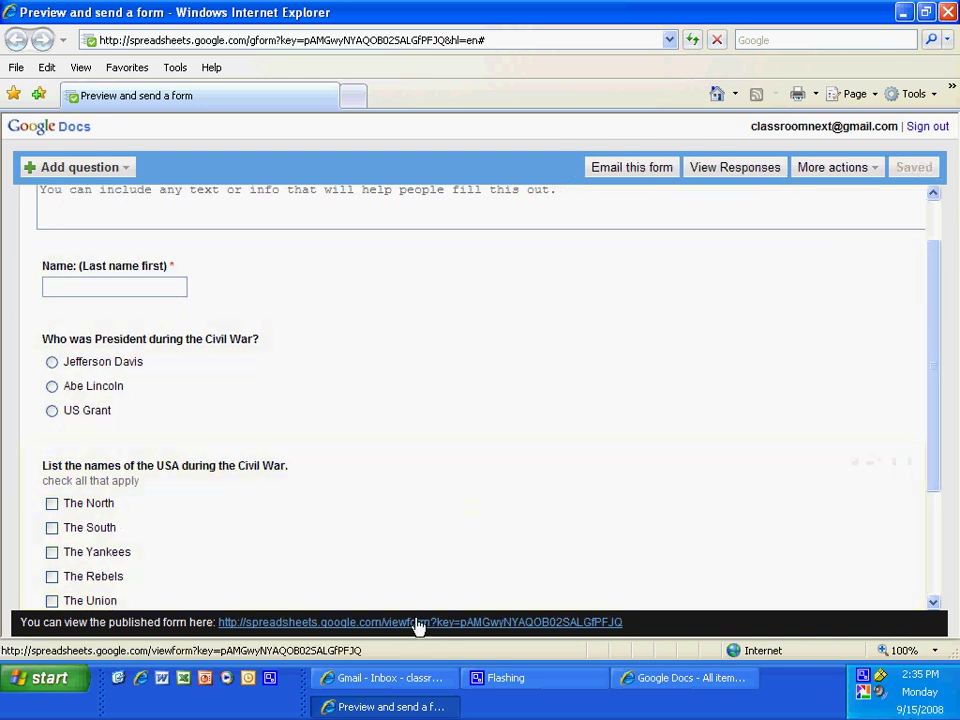
pyautogui.click(506, 622)
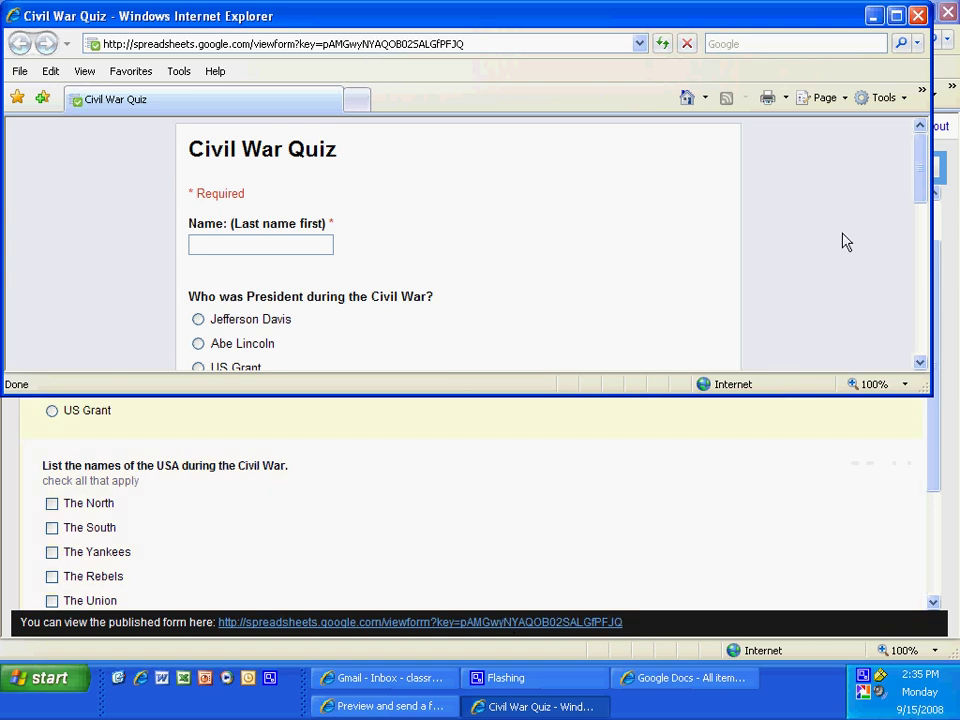
pyautogui.click(896, 15)
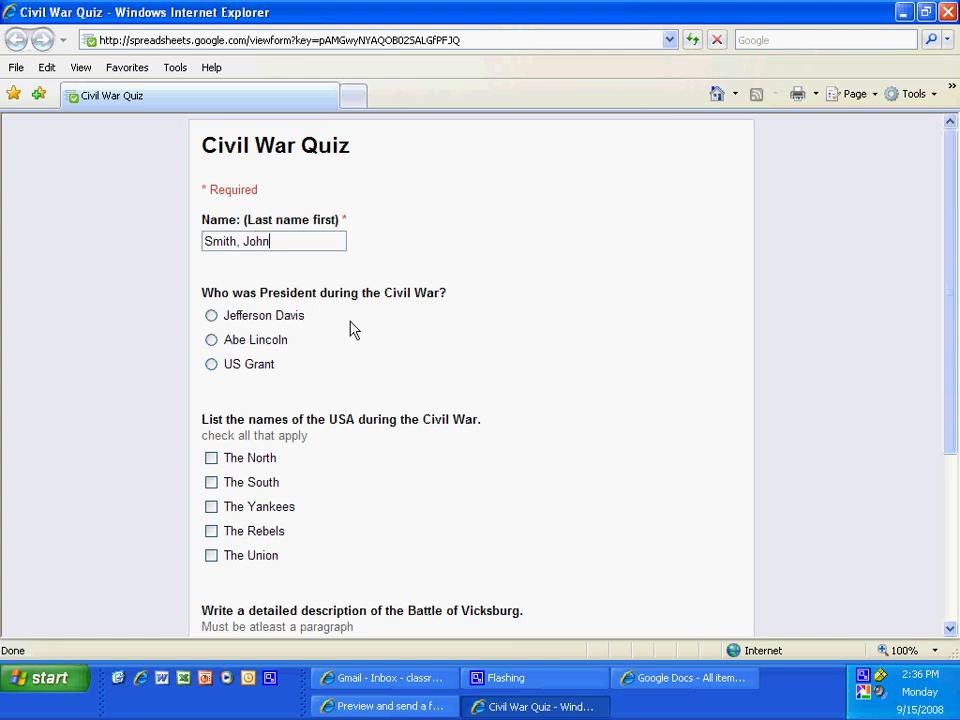
# Submit a test answer: Abe Lincoln, The North, The Yankees, The Union, description 'blah'.
pyautogui.scroll(-1, 354, 330)
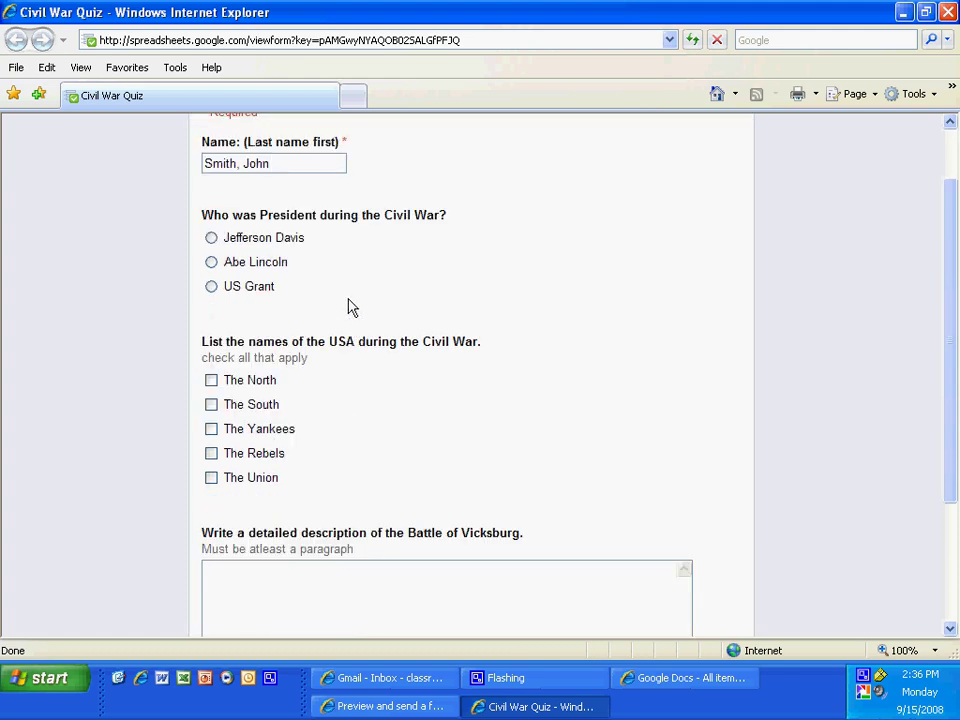
pyautogui.click(211, 263)
pyautogui.scroll(-2, 336, 289)
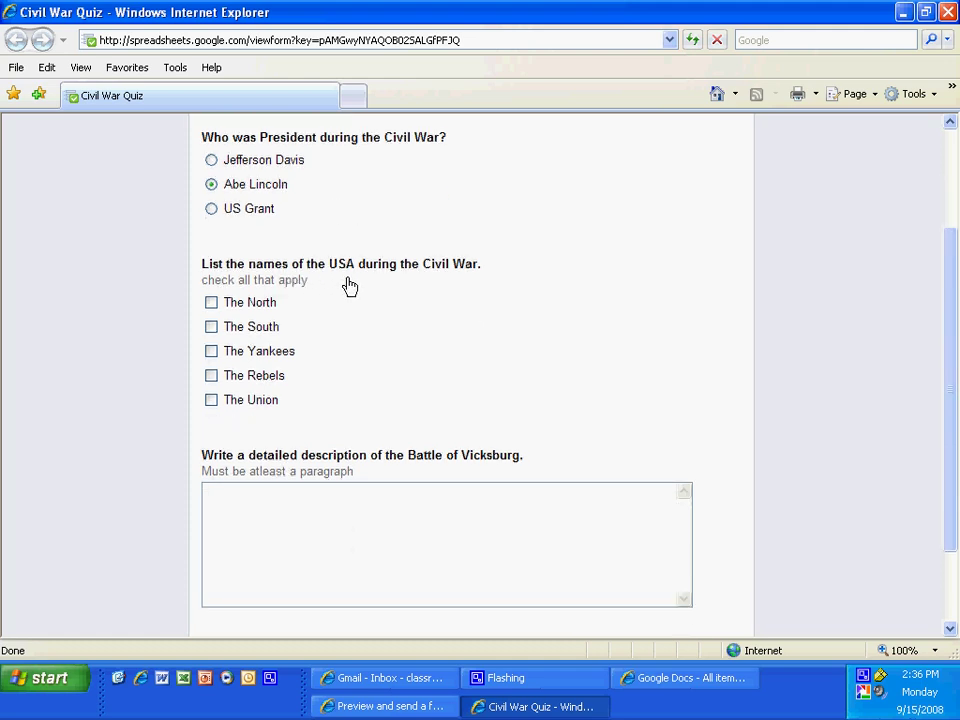
pyautogui.click(212, 305)
pyautogui.click(212, 352)
pyautogui.click(212, 402)
pyautogui.write('blah blah')
pyautogui.scroll(-2, 314, 514)
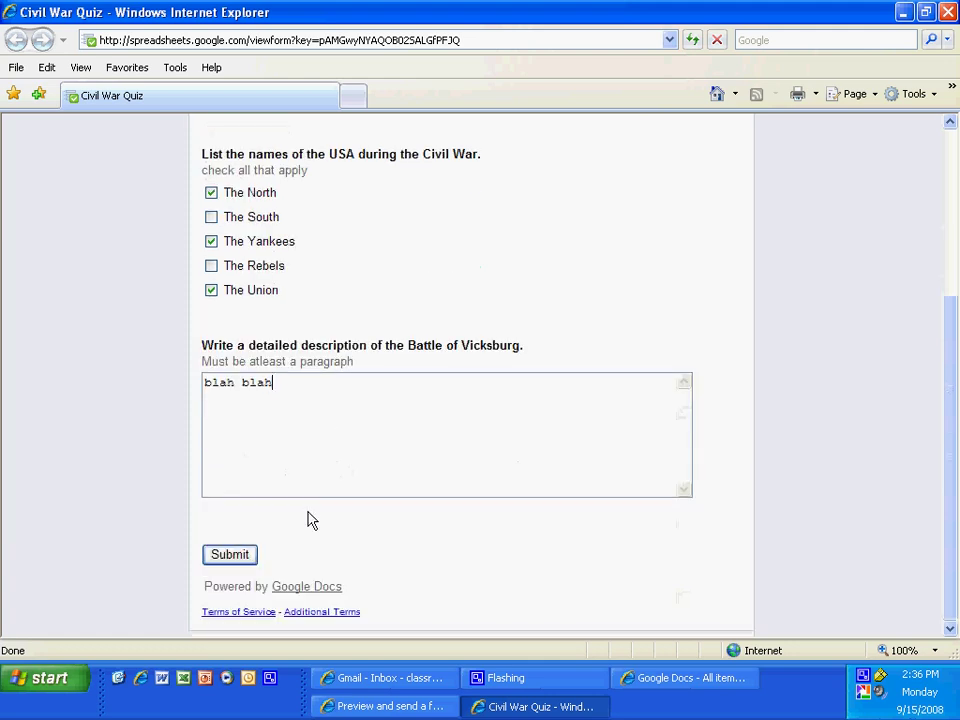
pyautogui.click(233, 558)
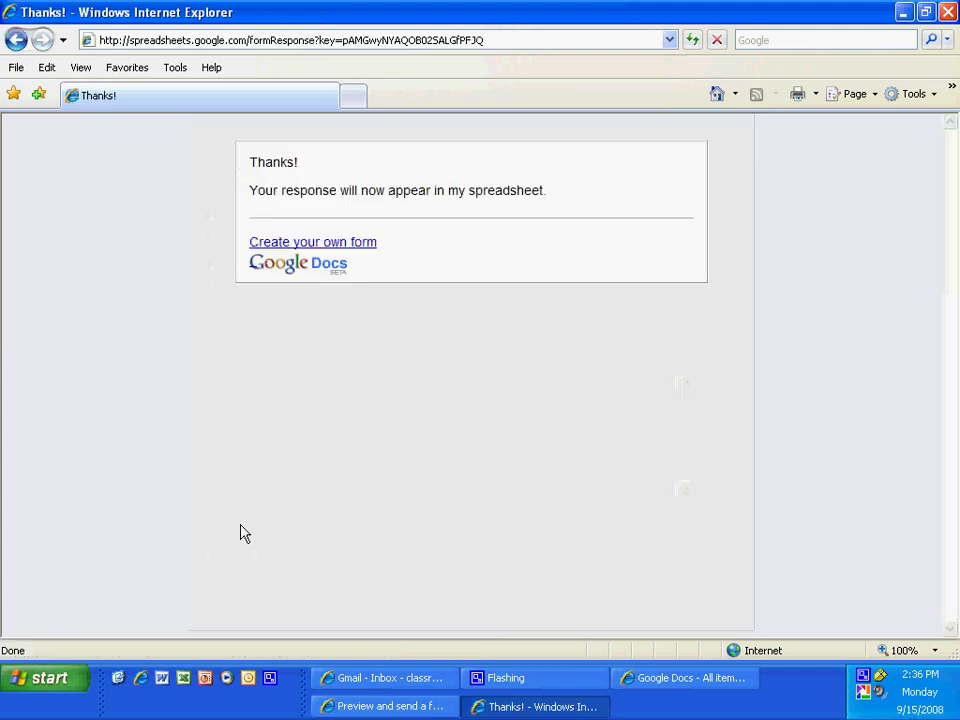
# Close the thank-you page, refresh the Docs list and open the Civil War Quiz spreadsheet.
pyautogui.click(948, 14)
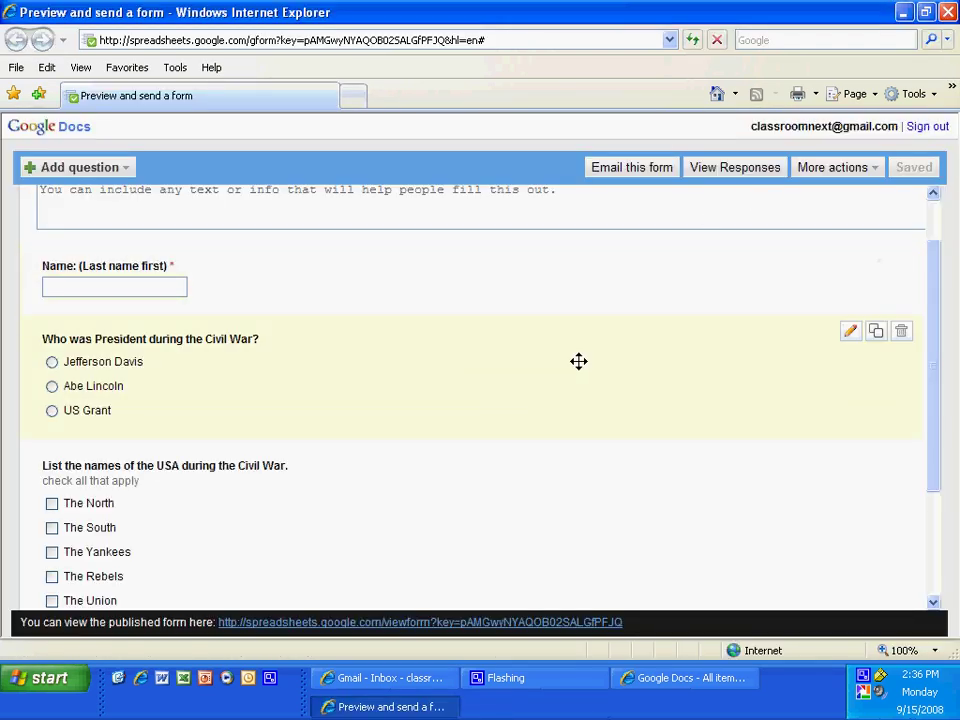
pyautogui.scroll(-3, 577, 357)
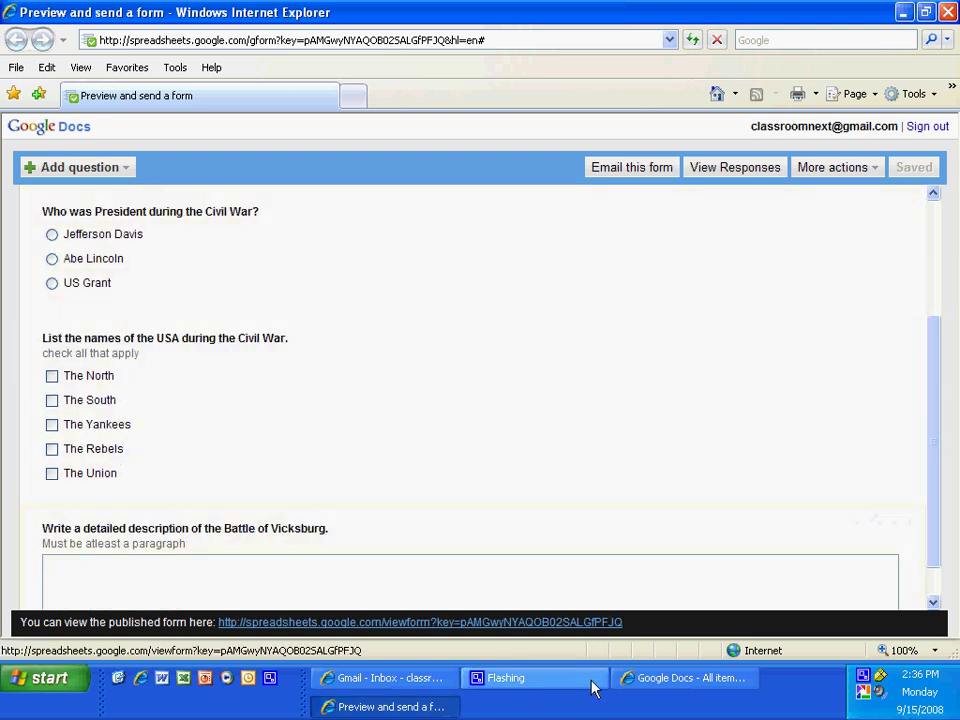
pyautogui.click(648, 680)
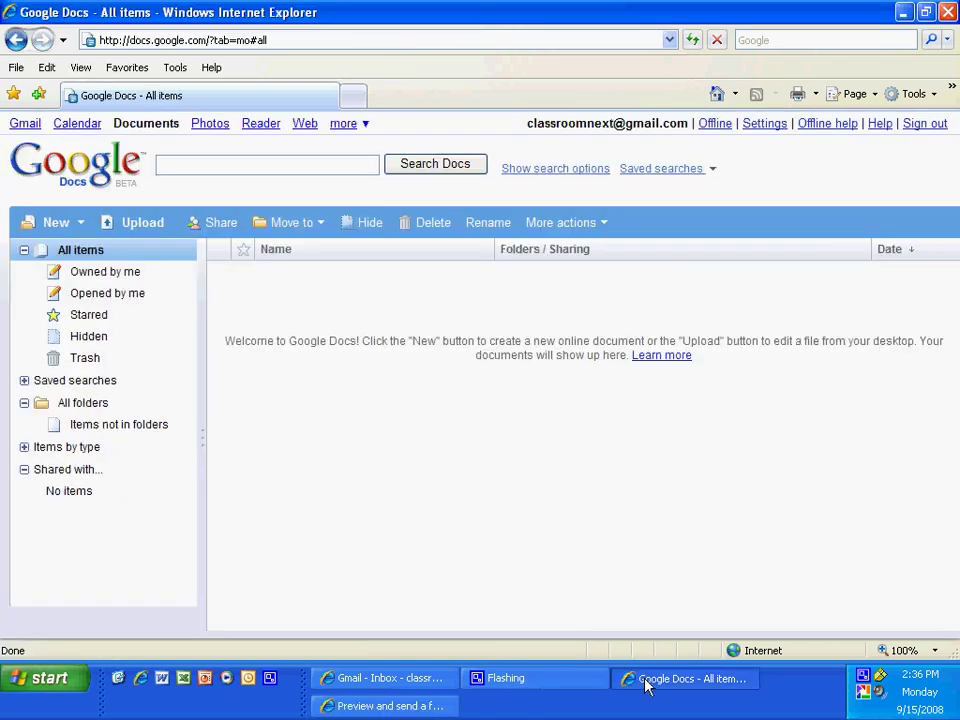
pyautogui.click(693, 45)
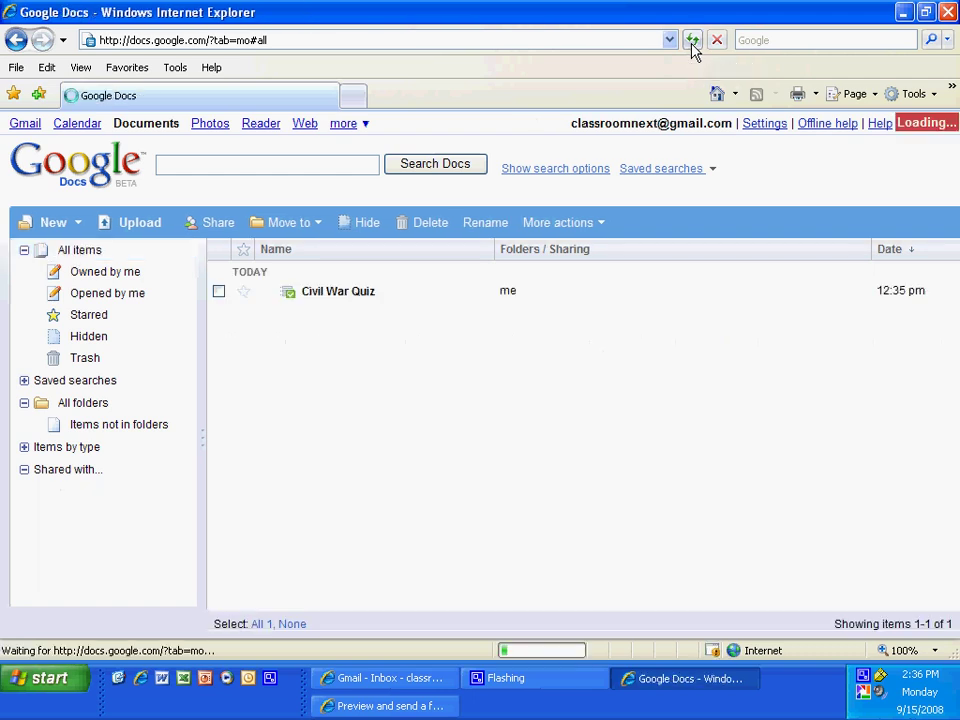
pyautogui.click(340, 291)
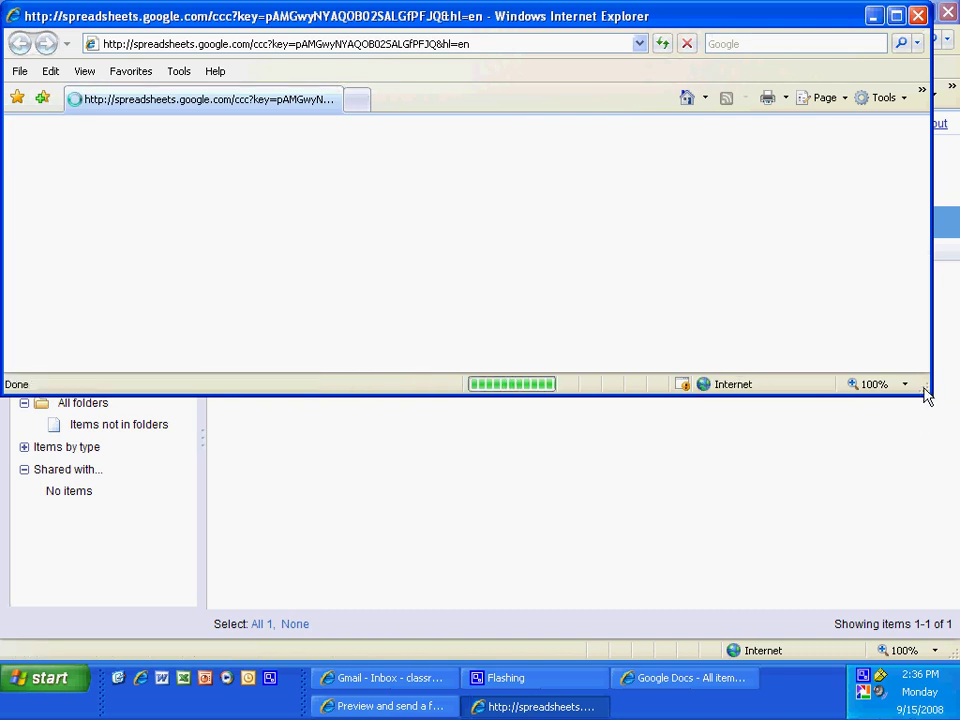
pyautogui.moveTo(925, 395); pyautogui.dragTo(929, 515)
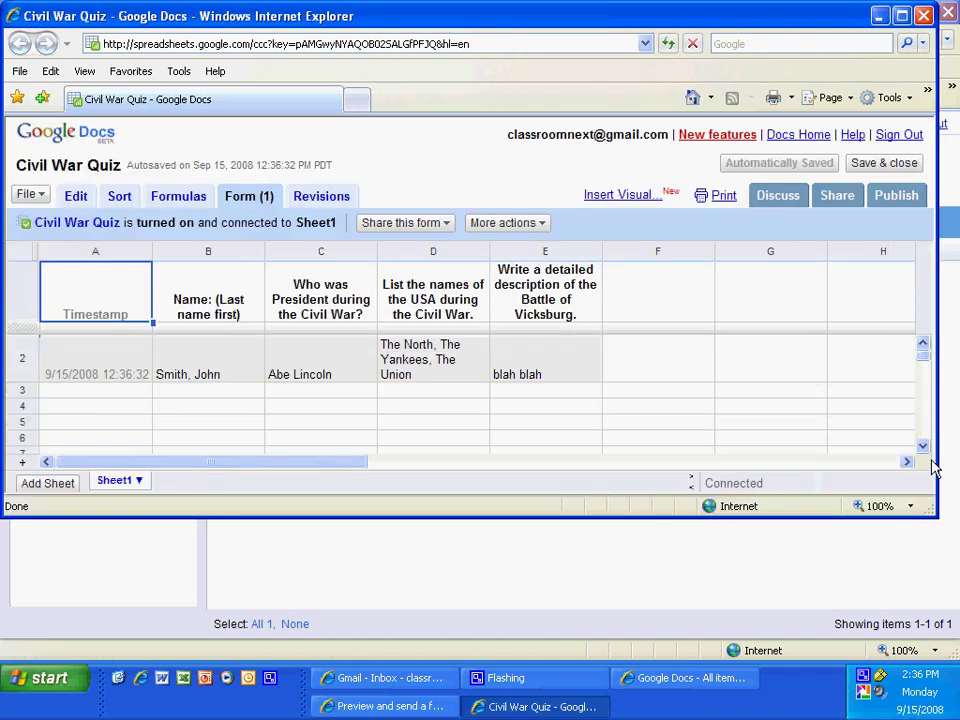